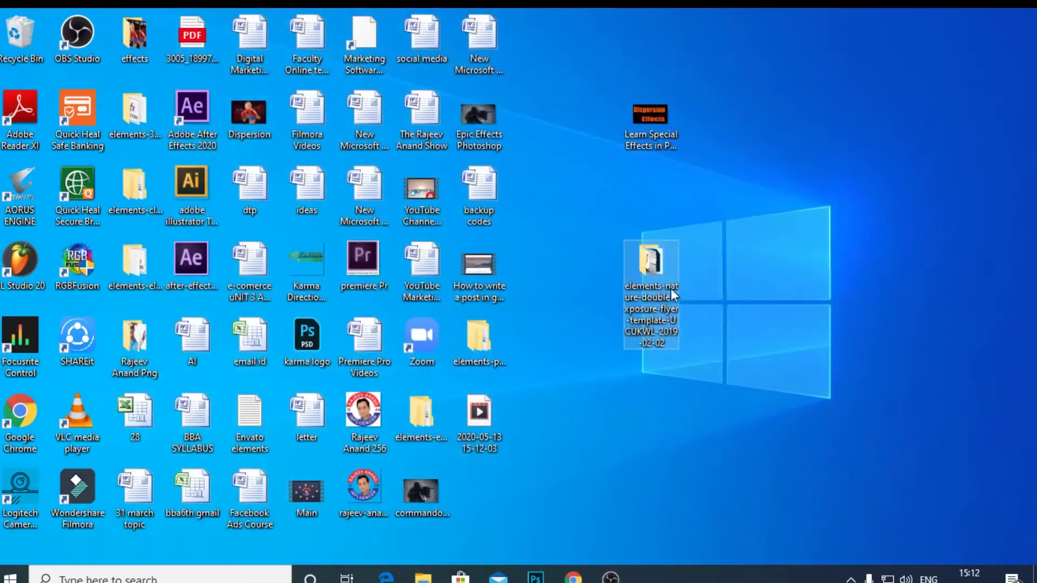
- Open the flyer template folder full-screen and launch nature.psd in Photoshop
double_click(660, 277)
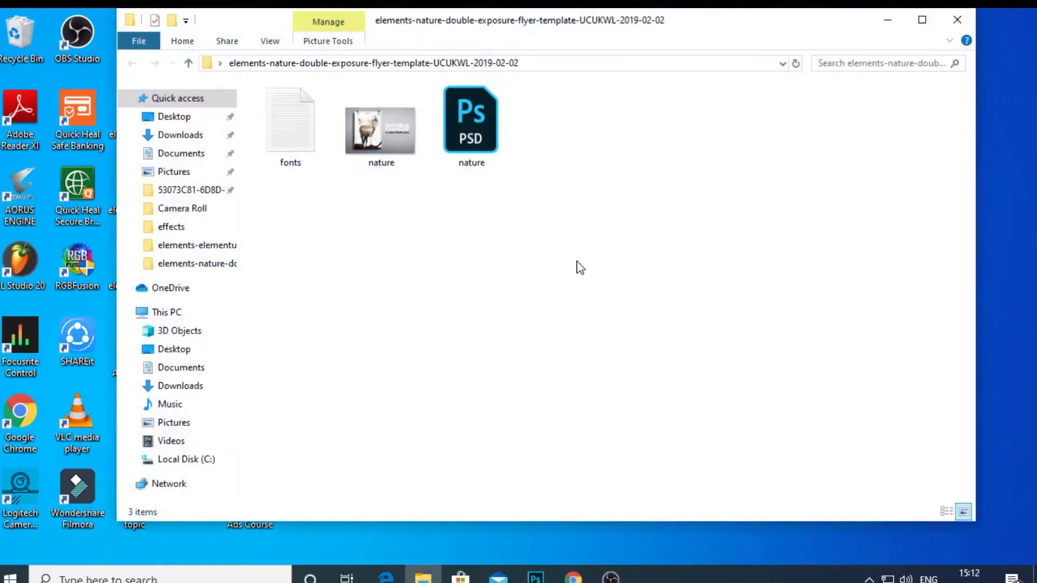
click(918, 25)
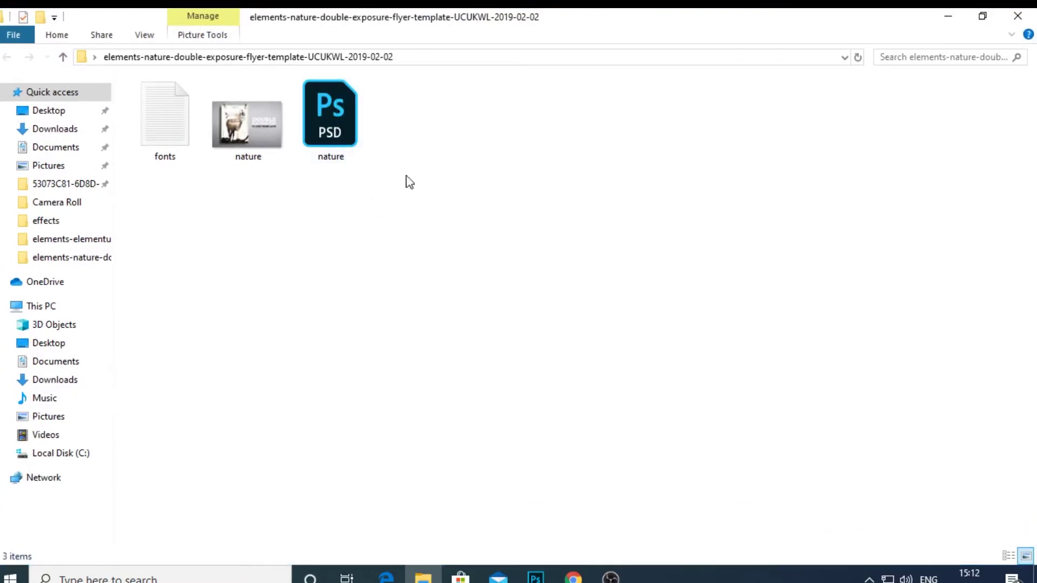
mouse_move(330, 120)
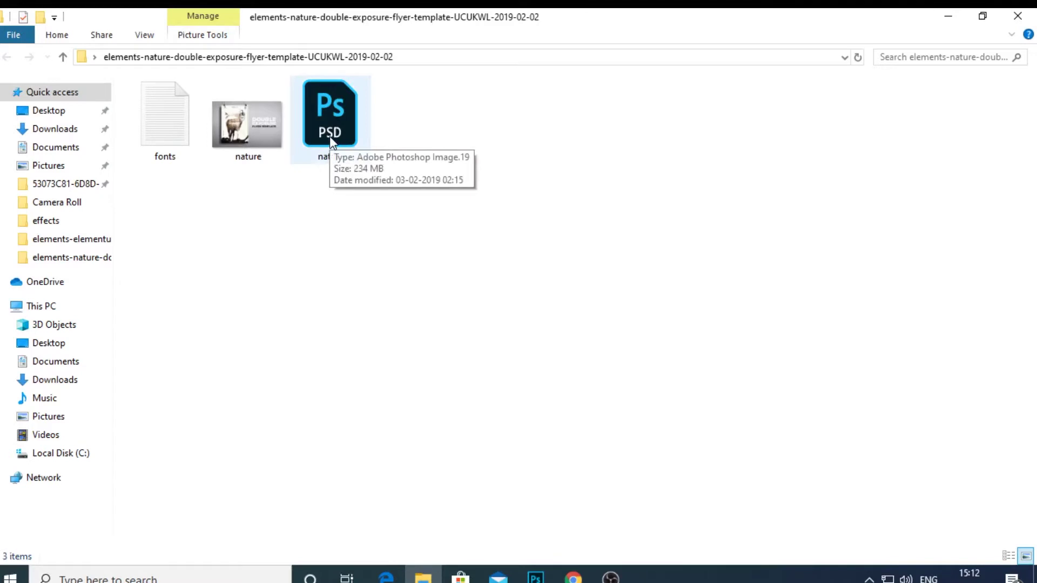
double_click(331, 142)
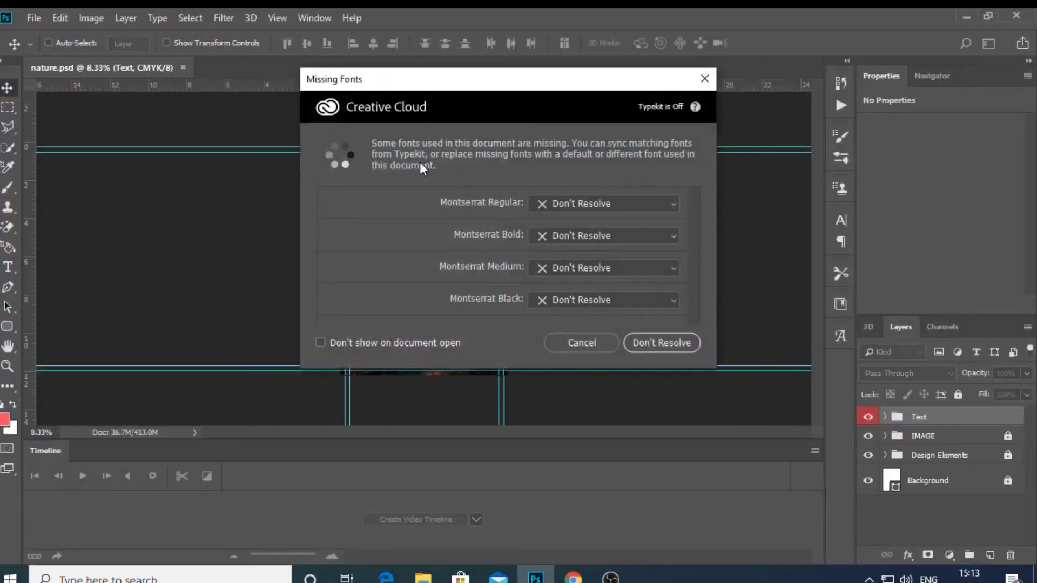
- Dismiss the Missing Fonts warning for the four Montserrat fonts, leaving them unresolved
click(705, 78)
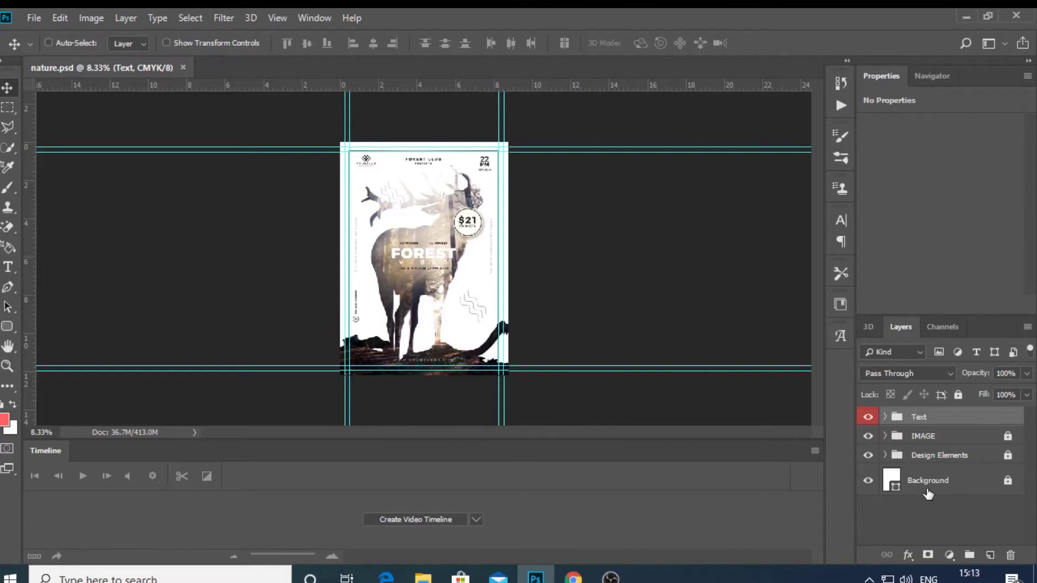
click(867, 482)
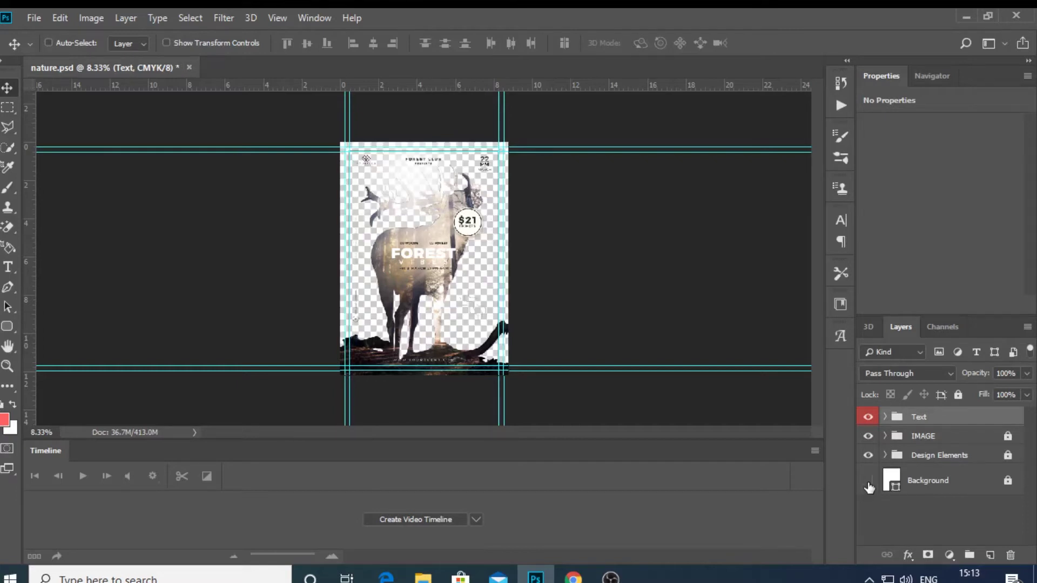
click(868, 482)
click(868, 482)
click(868, 483)
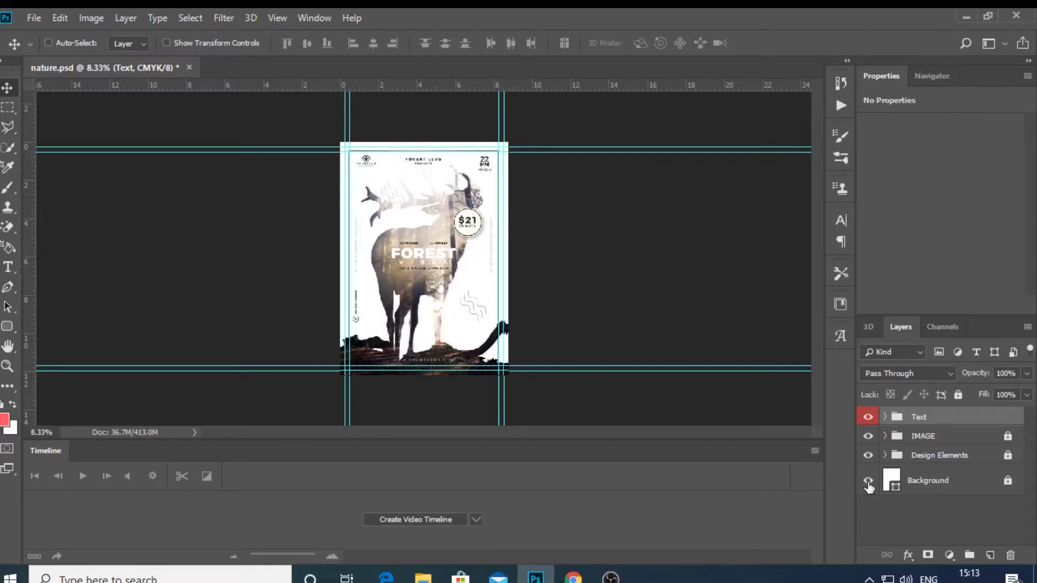
click(867, 482)
click(867, 482)
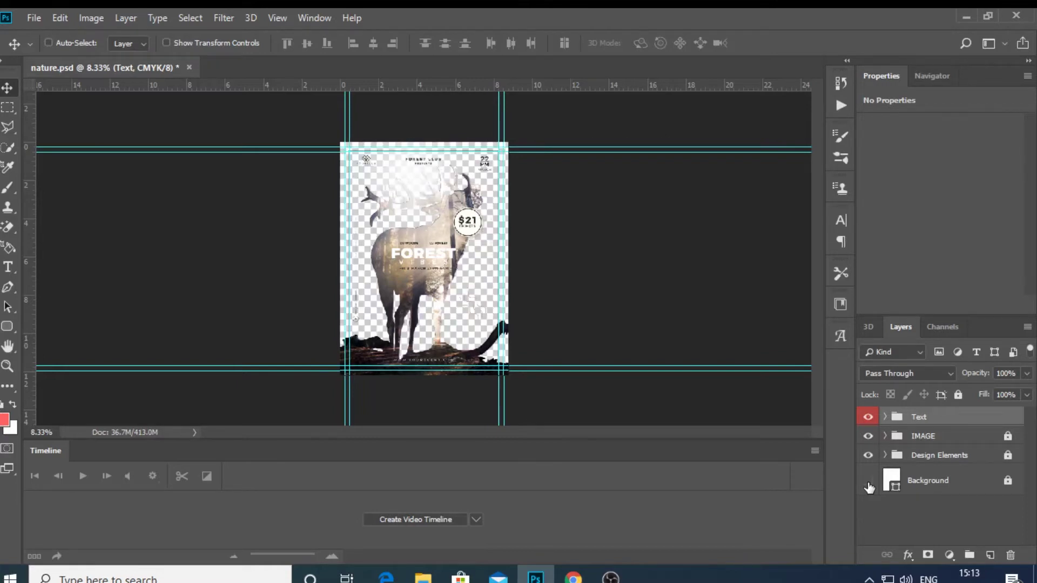
click(867, 482)
click(868, 482)
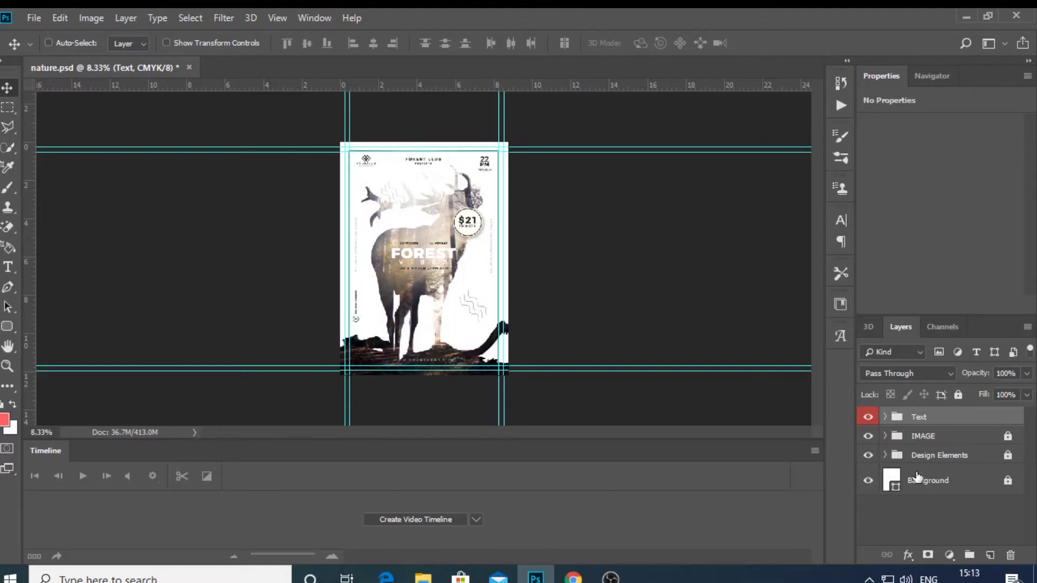
click(886, 456)
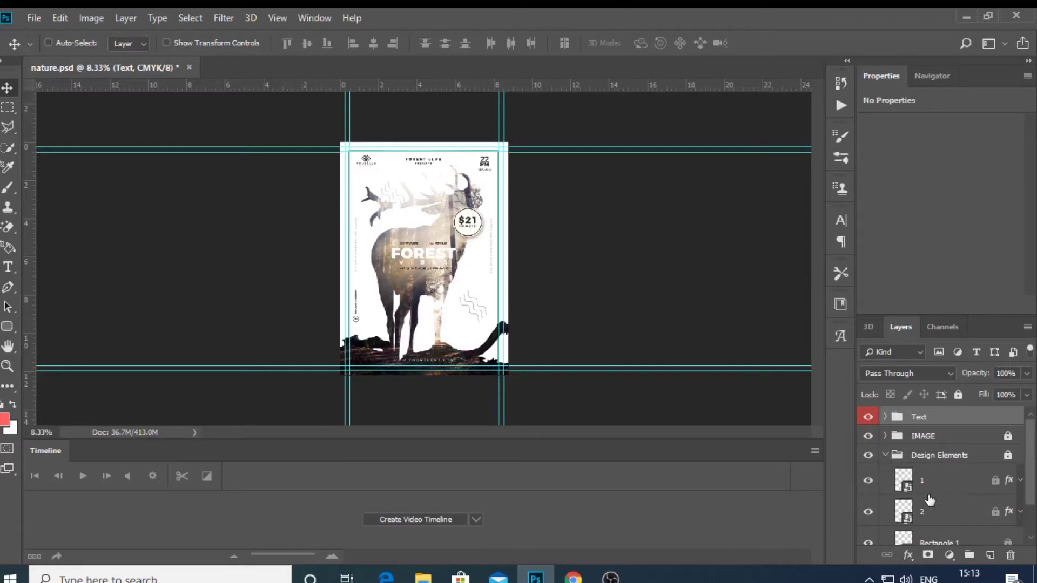
scroll(951, 488, down, 1)
scroll(950, 490, down, 1)
scroll(1026, 488, up, 1)
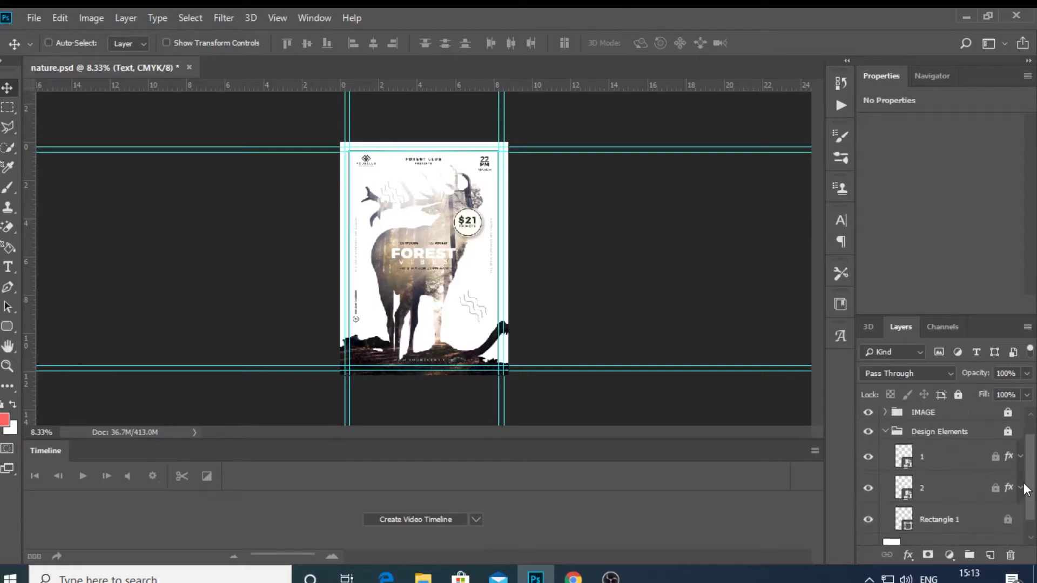
click(869, 460)
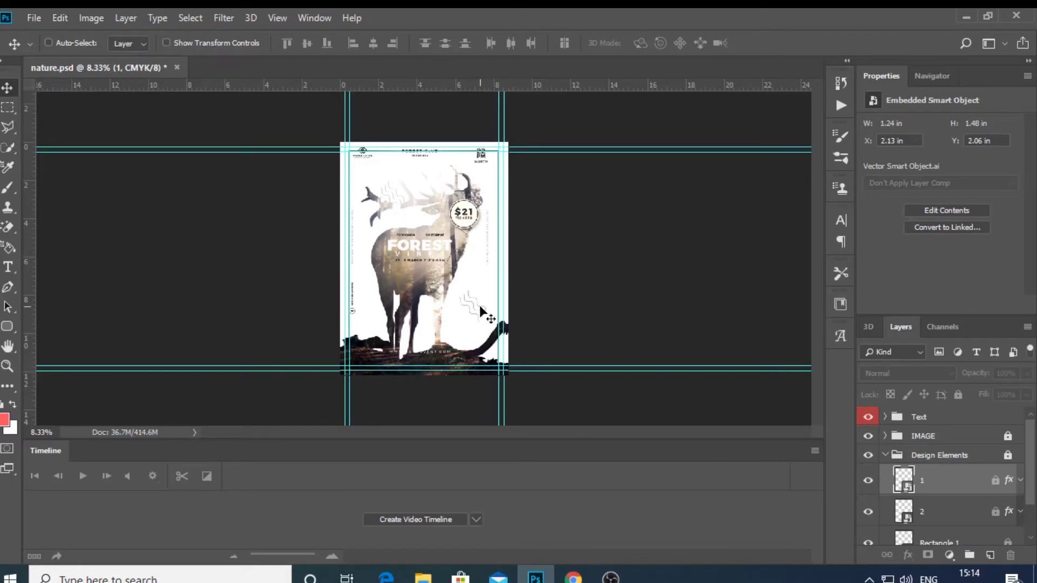
scroll(939, 499, down, 1)
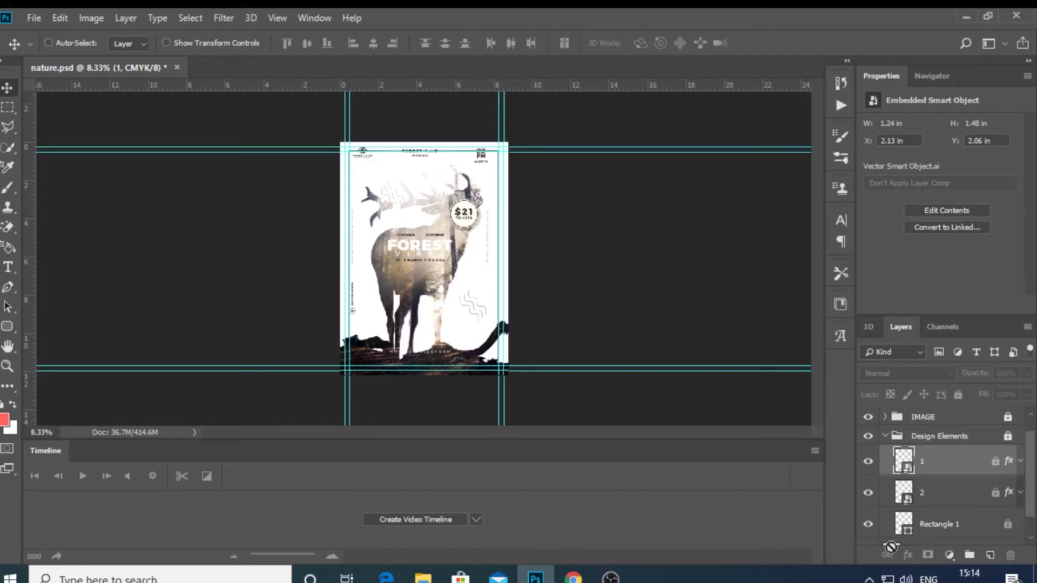
click(868, 525)
click(868, 528)
click(868, 526)
click(885, 437)
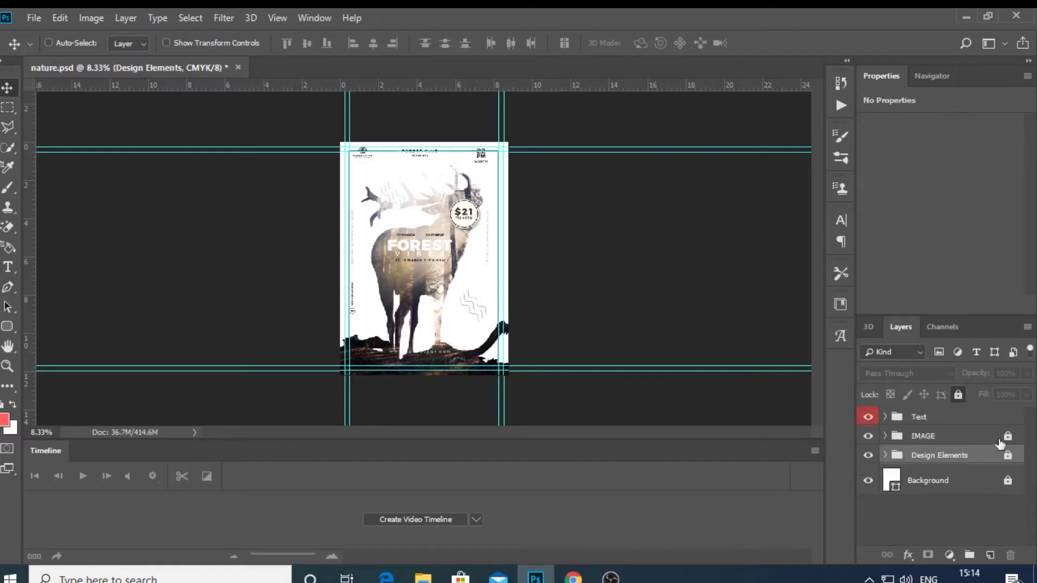
- Expand the IMAGE group and toggle its visibility off and on to compare
click(884, 436)
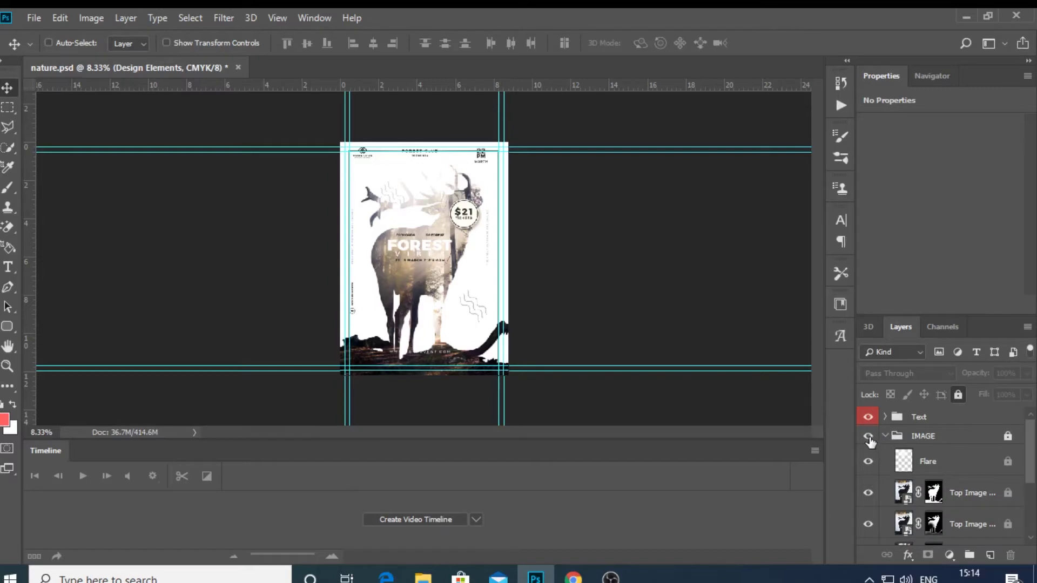
click(868, 436)
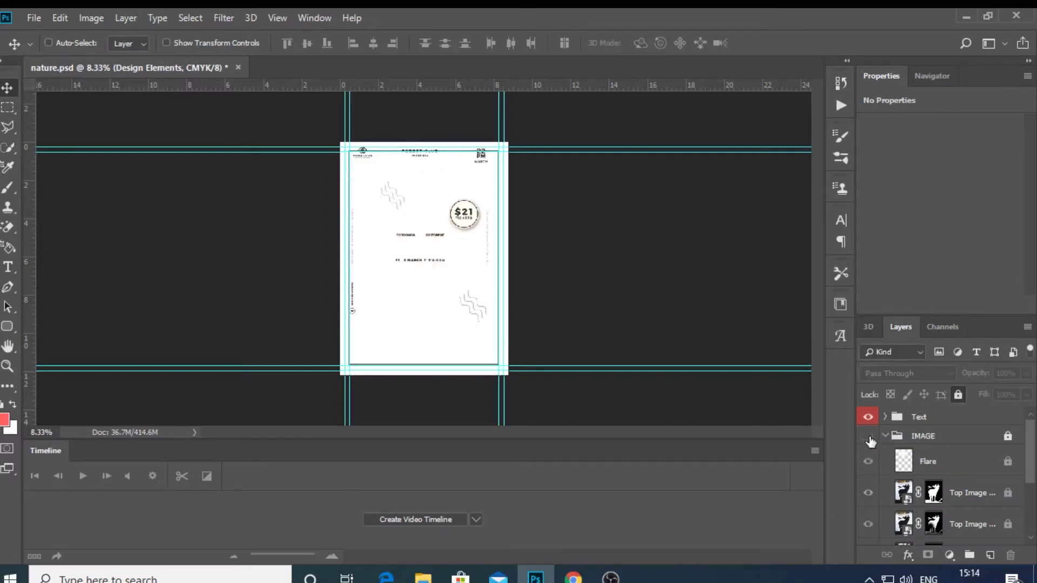
click(867, 436)
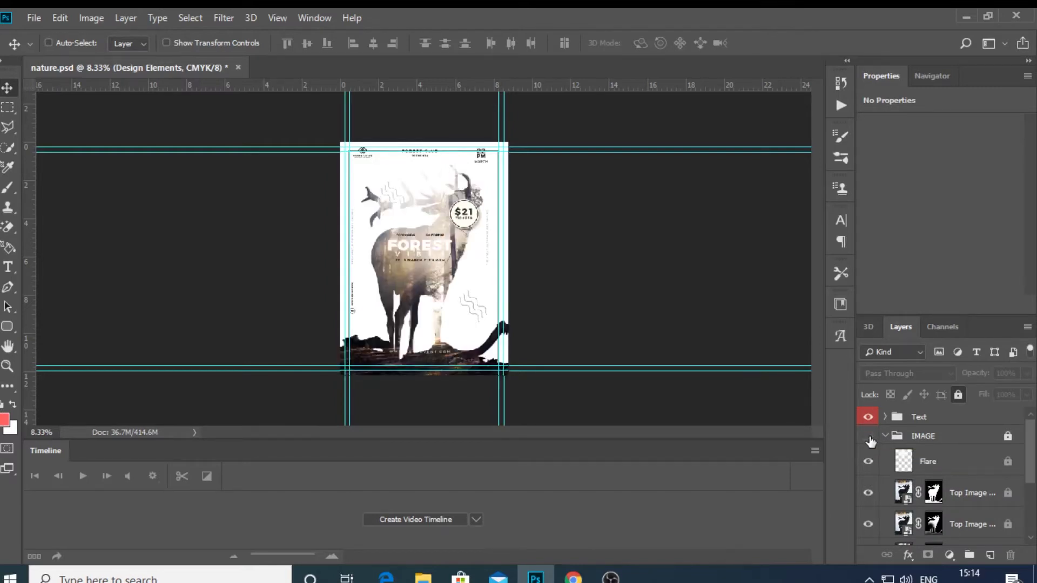
click(868, 436)
click(868, 436)
click(868, 436)
click(868, 437)
- Hide the Flare layer, removing the glow around the deer's head
scroll(965, 478, down, 1)
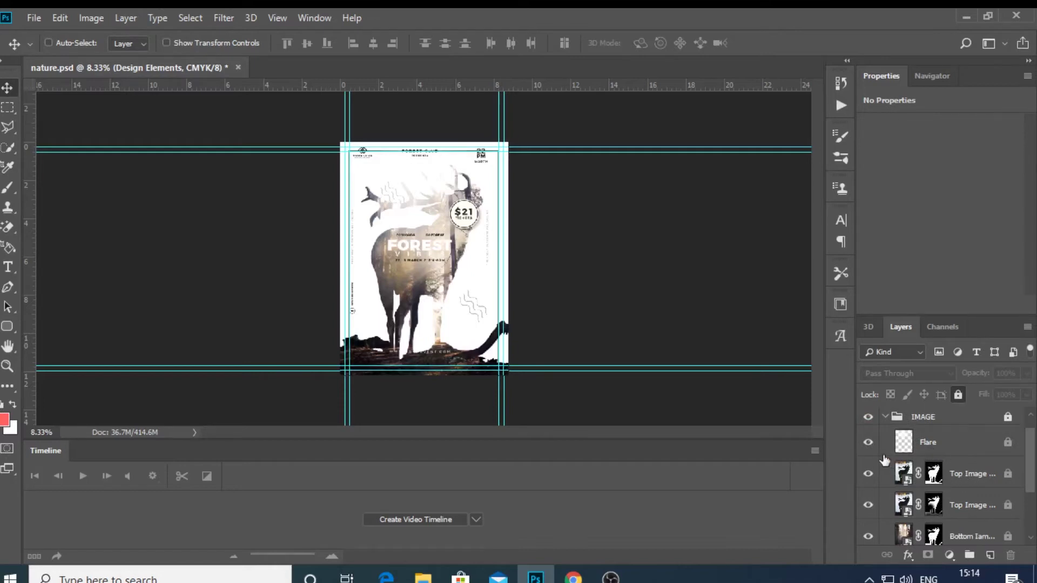
click(868, 443)
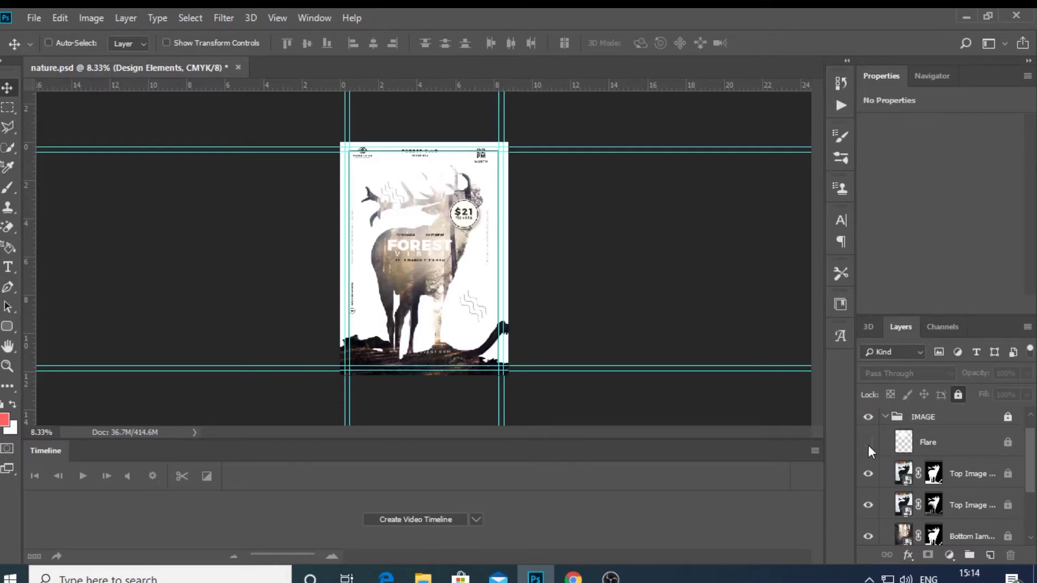
click(868, 444)
click(868, 444)
click(867, 444)
scroll(974, 458, down, 1)
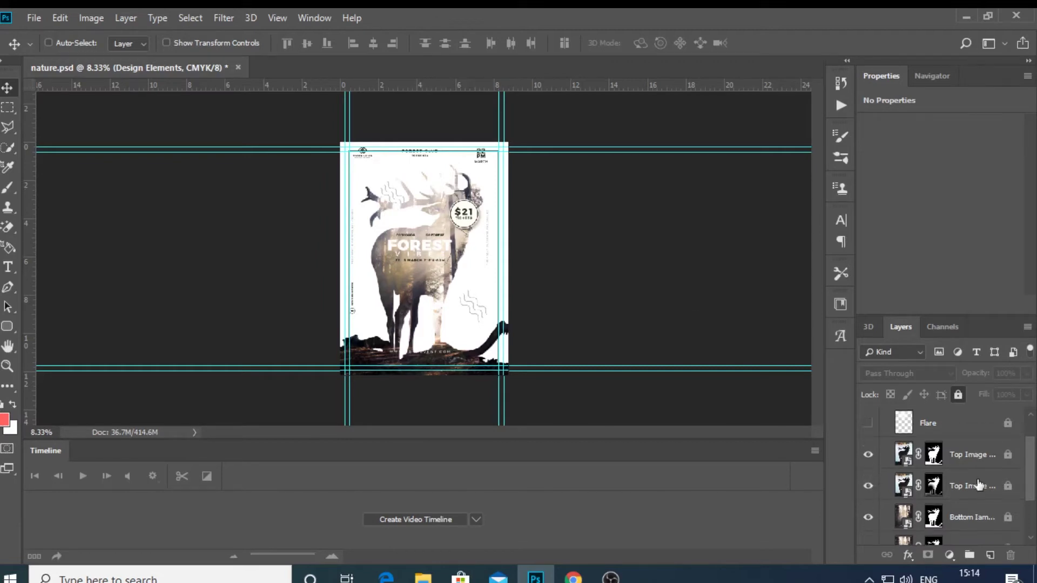
scroll(977, 486, down, 2)
scroll(952, 502, up, 1)
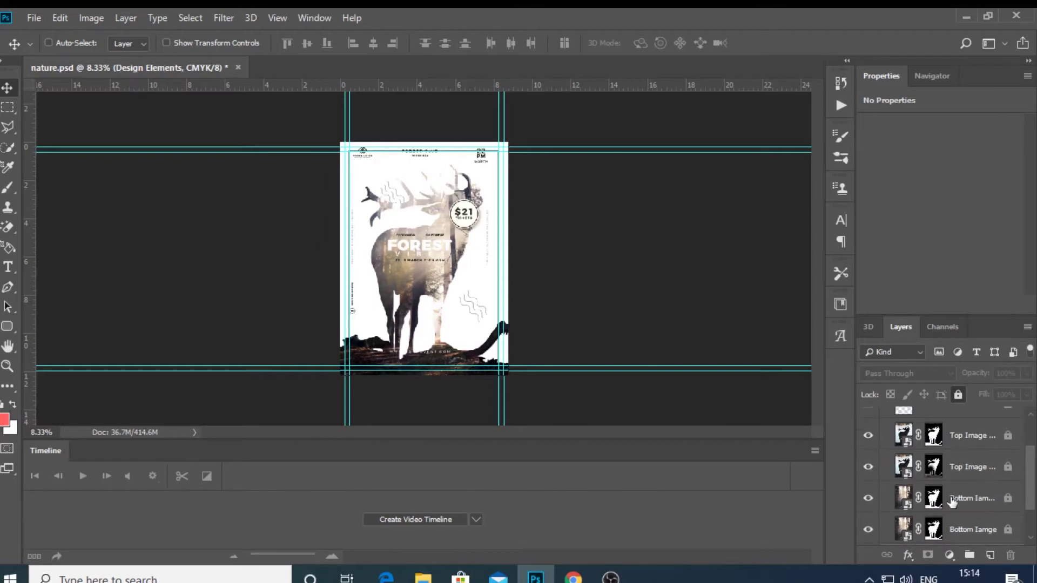
- Toggle both Top Image layers, leaving the second Top Image layer hidden
click(867, 436)
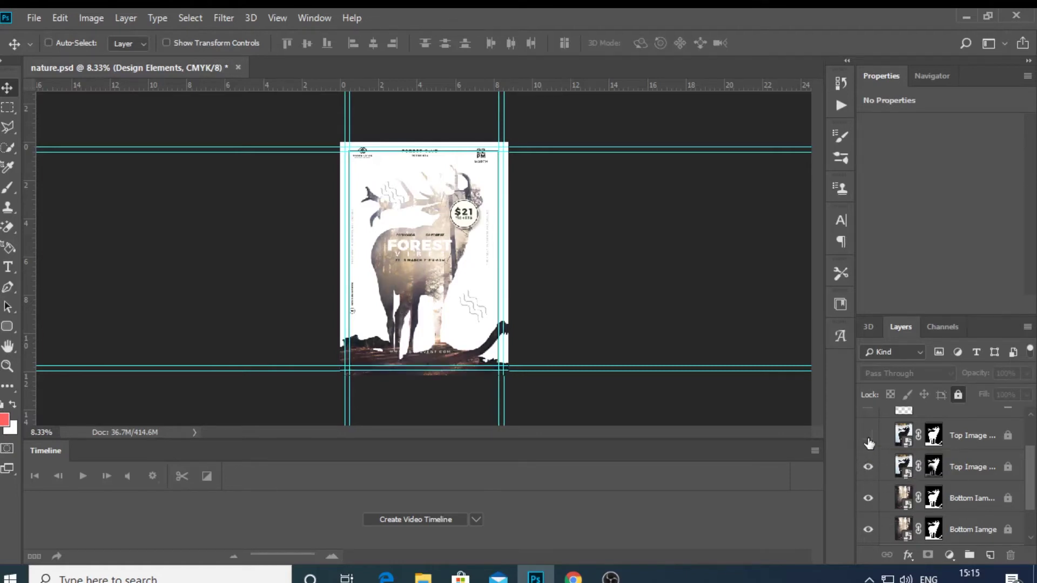
click(868, 441)
click(868, 439)
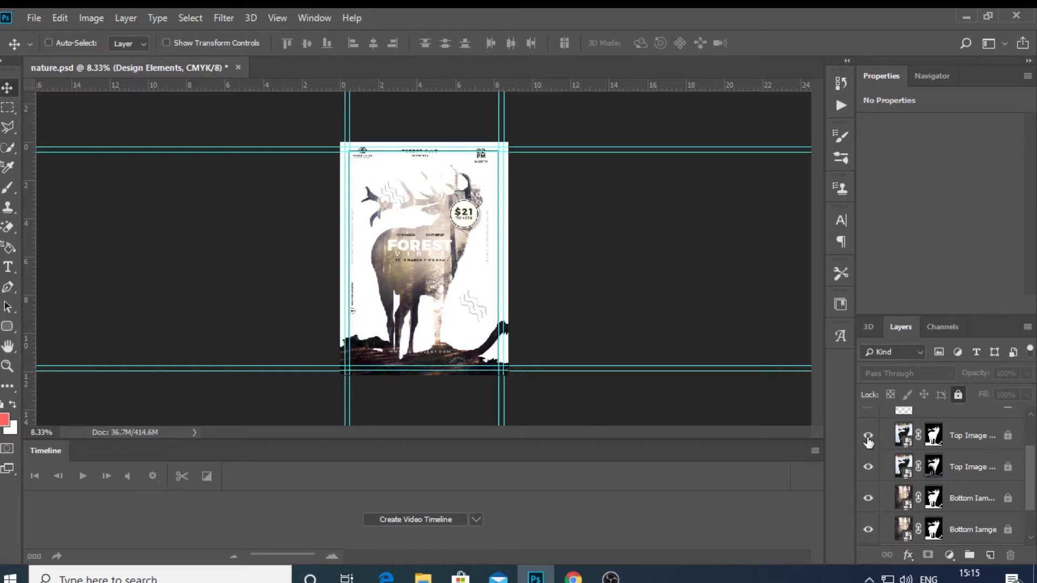
click(868, 468)
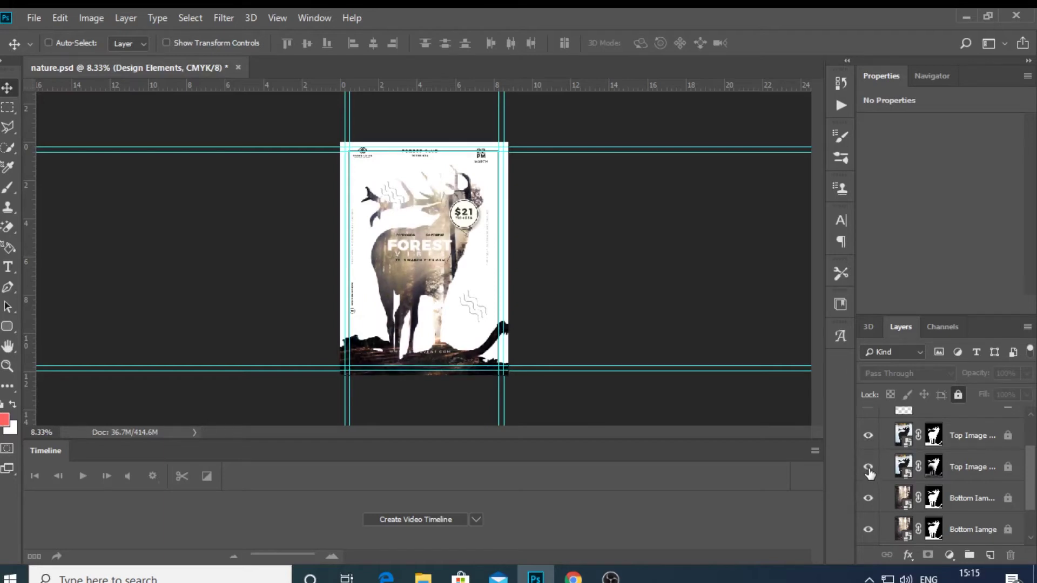
click(868, 467)
click(868, 467)
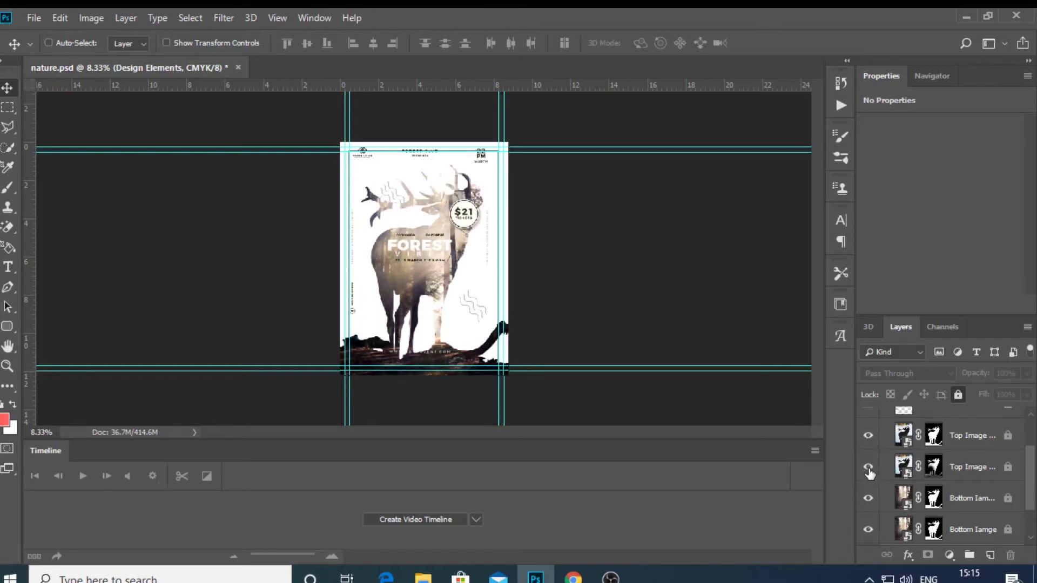
click(868, 468)
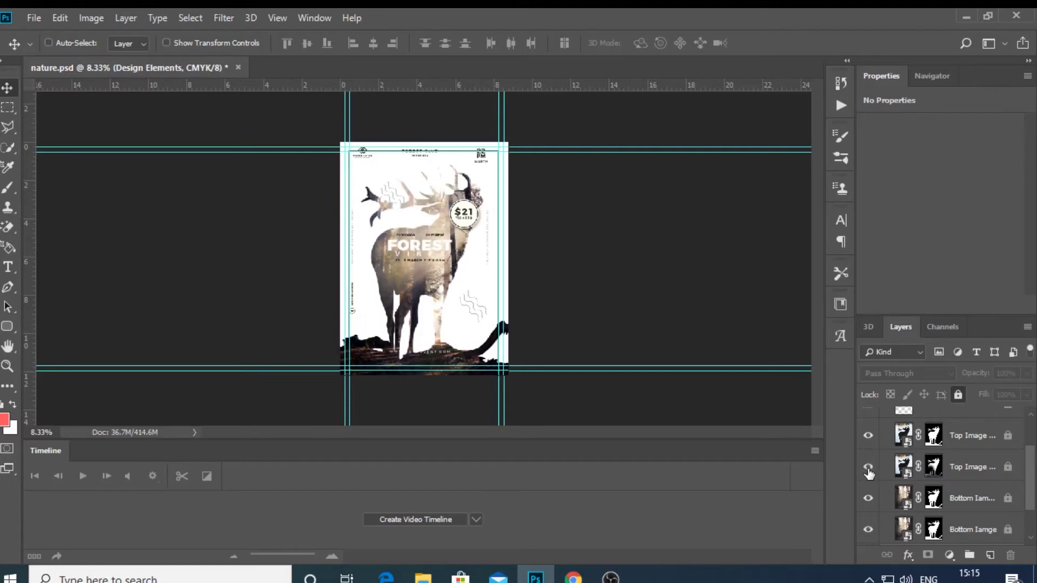
click(869, 467)
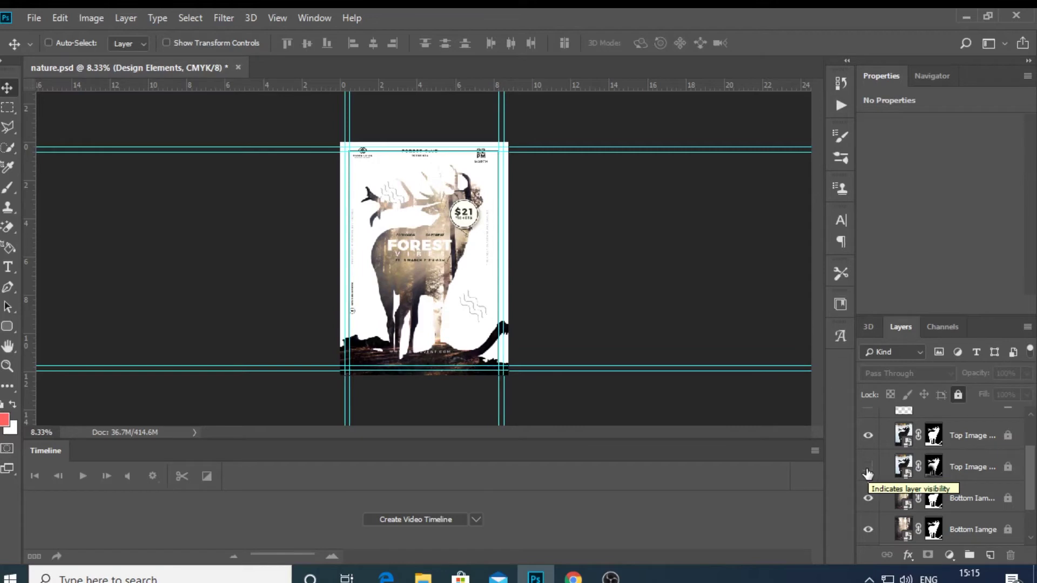
- Toggle the Bottom Image layer off and back on, then collapse the IMAGE group
click(868, 497)
click(868, 498)
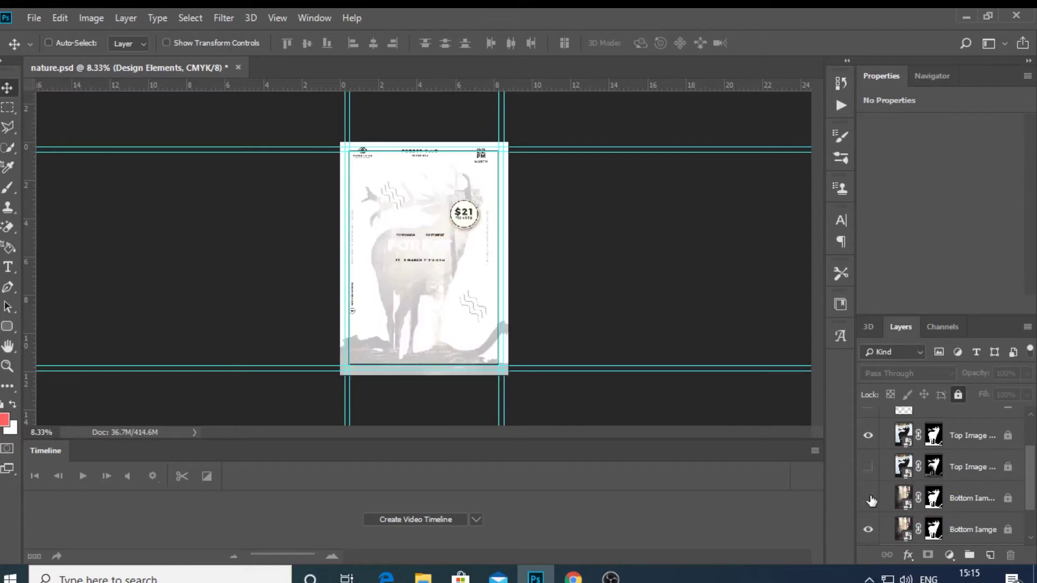
click(868, 498)
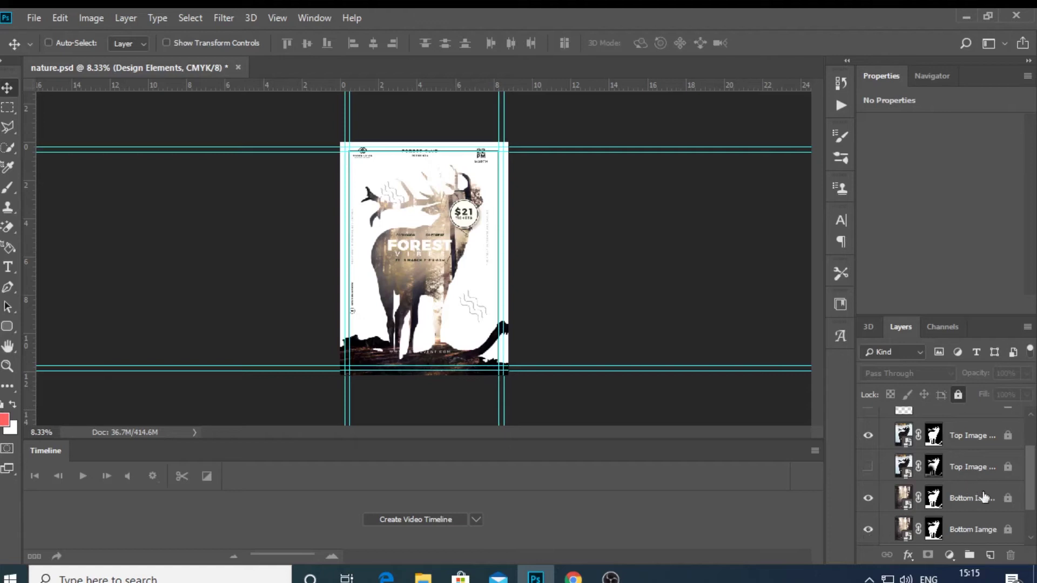
drag(1032, 480, 1025, 454)
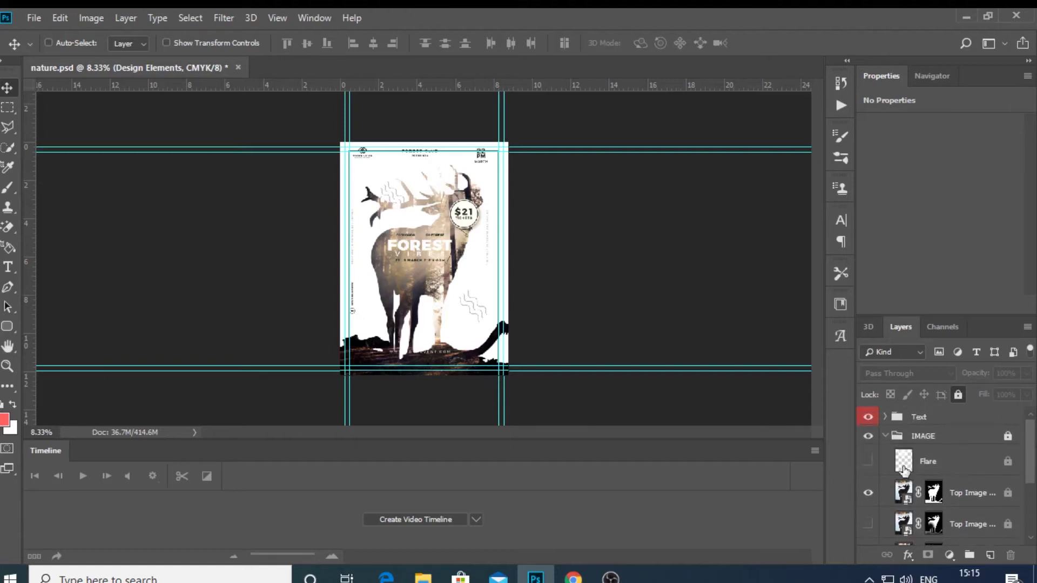
click(886, 436)
- Toggle the Text group's visibility off and on, then expand its subgroups
click(924, 422)
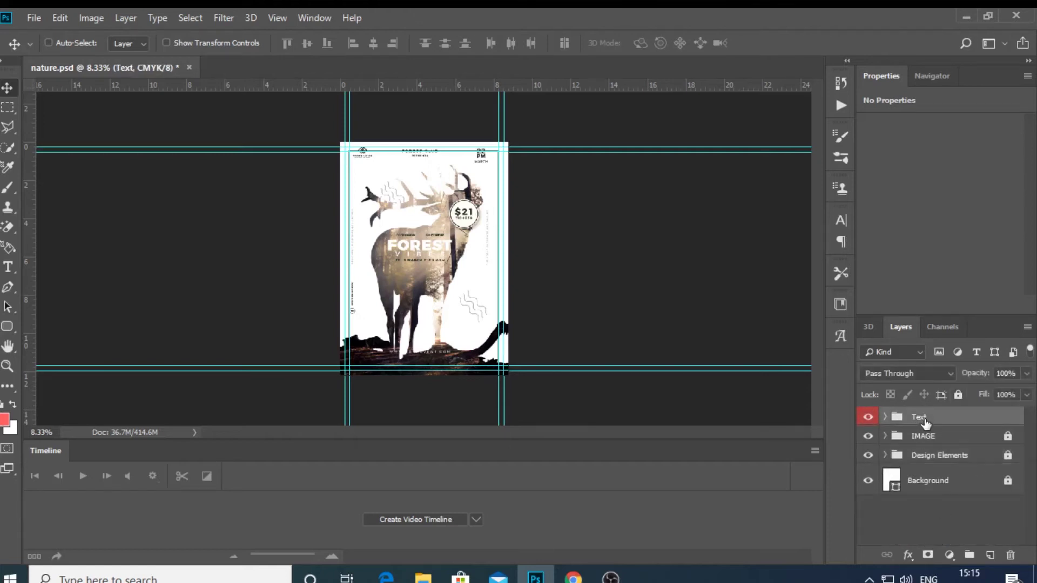
click(871, 420)
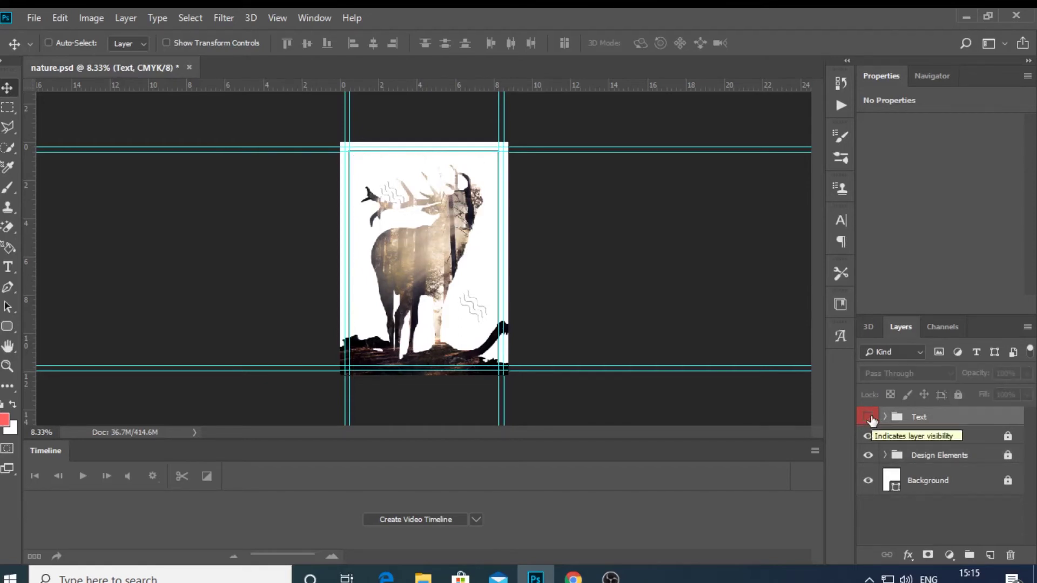
click(869, 418)
click(868, 417)
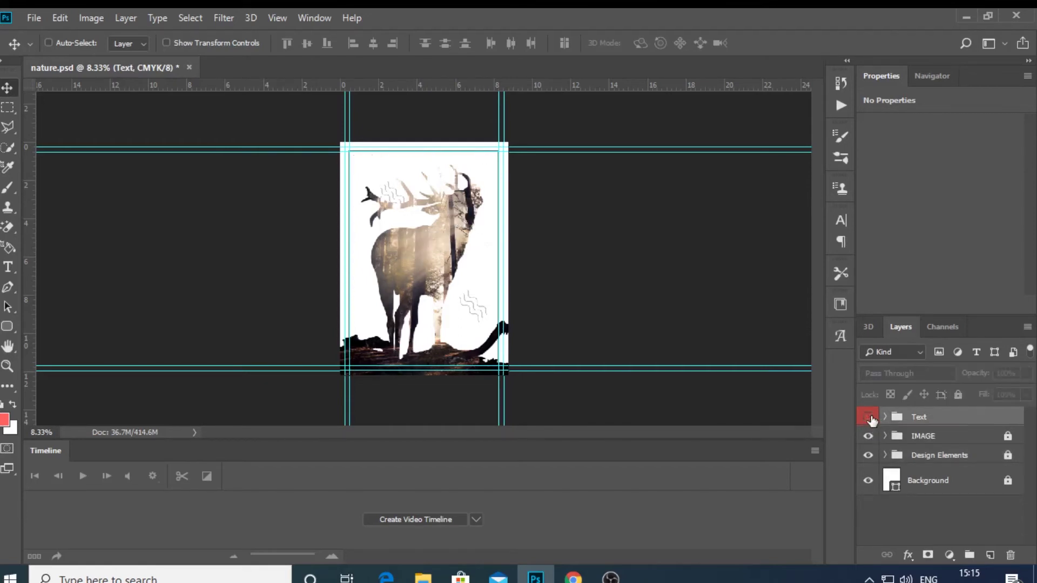
click(884, 416)
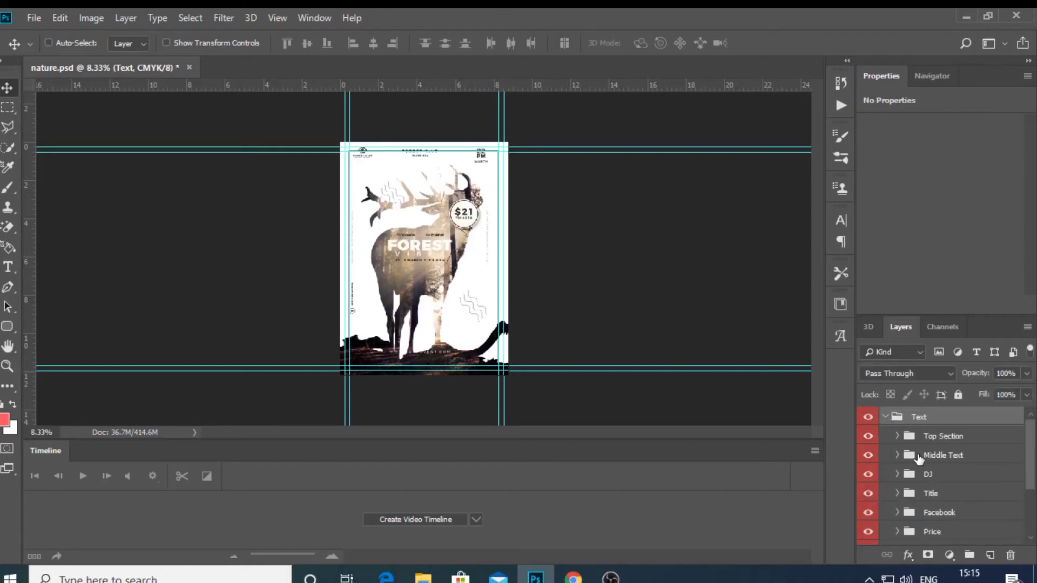
- Hide the Price group's $21 badge and toggle the FOREST title off and back on
scroll(958, 492, down, 1)
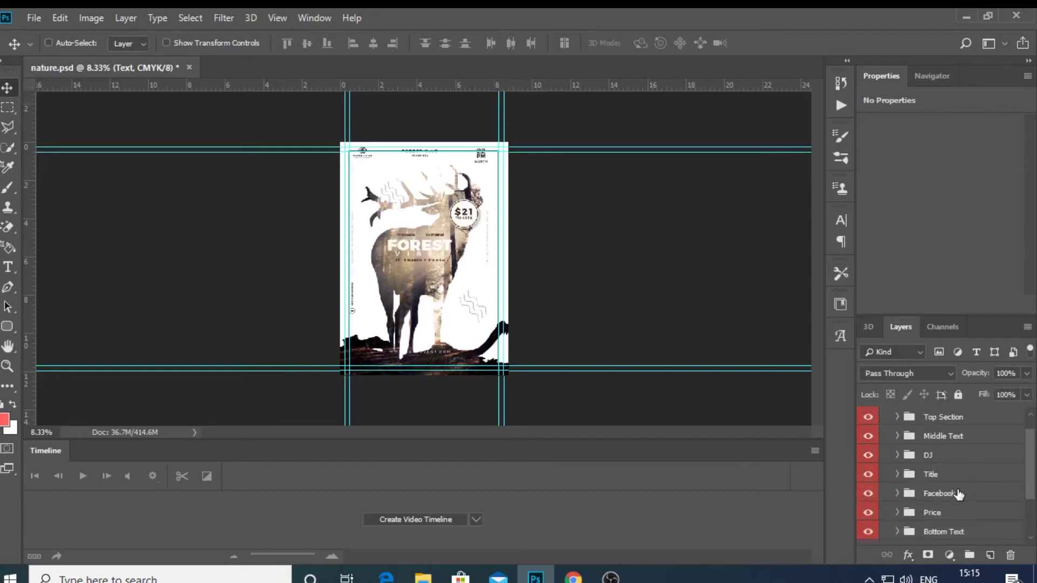
click(868, 513)
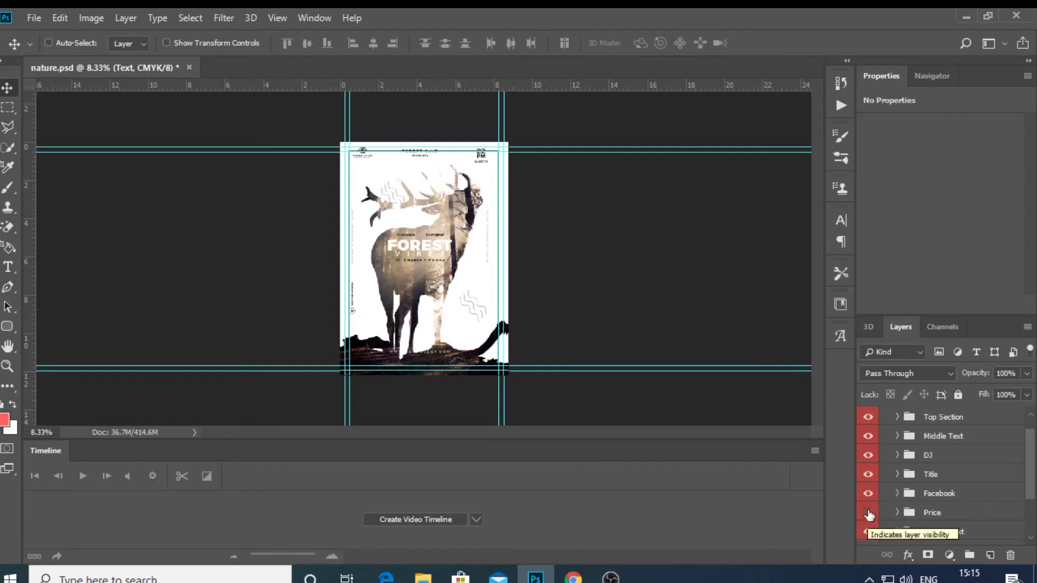
click(868, 514)
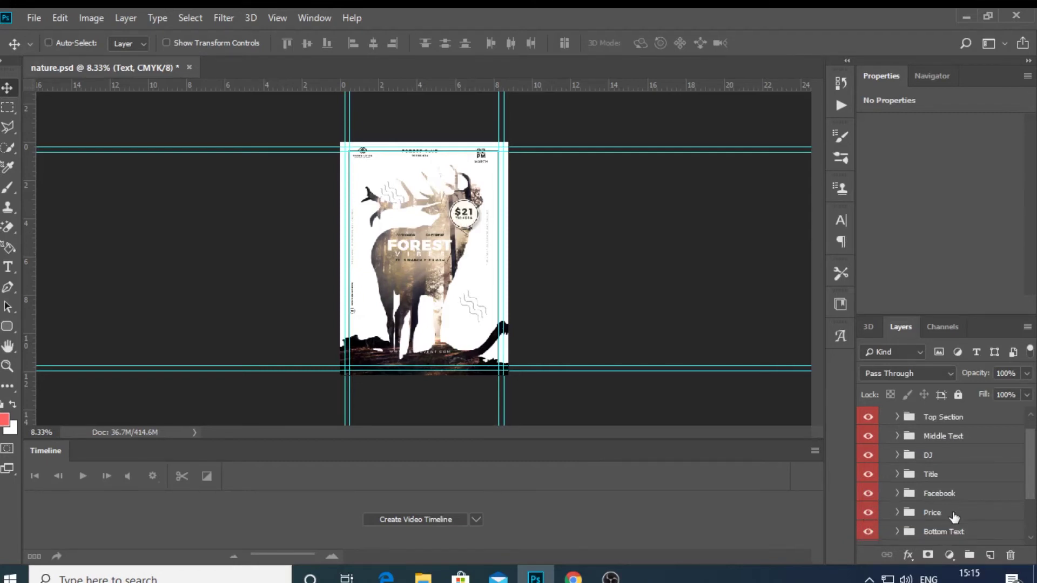
click(868, 514)
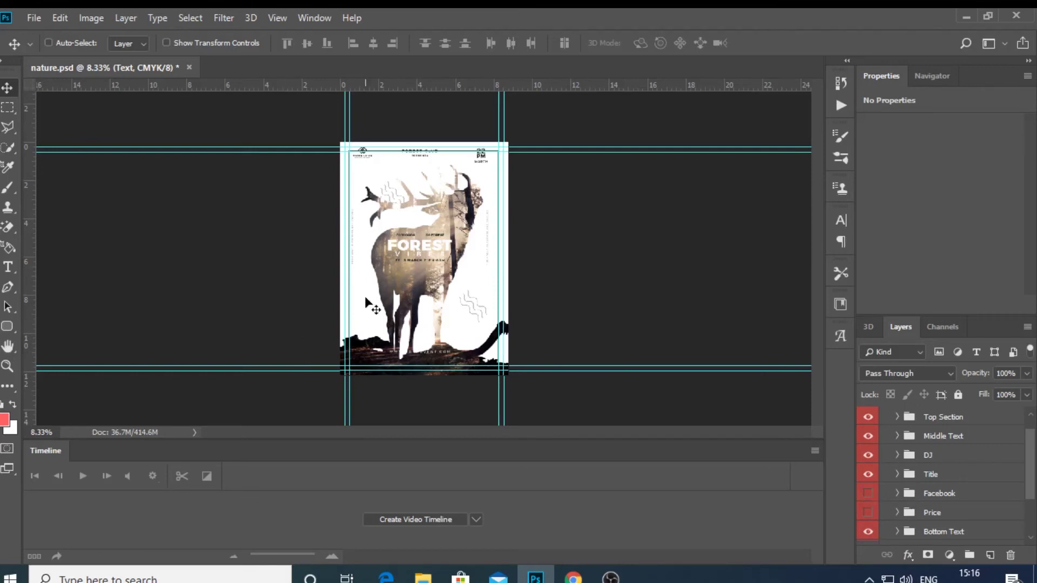
click(867, 478)
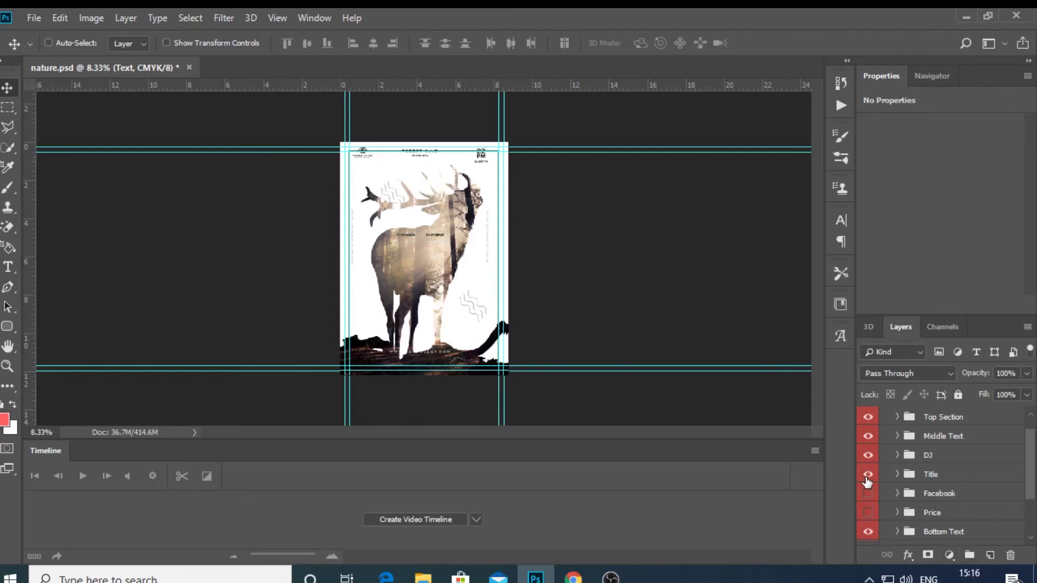
click(867, 475)
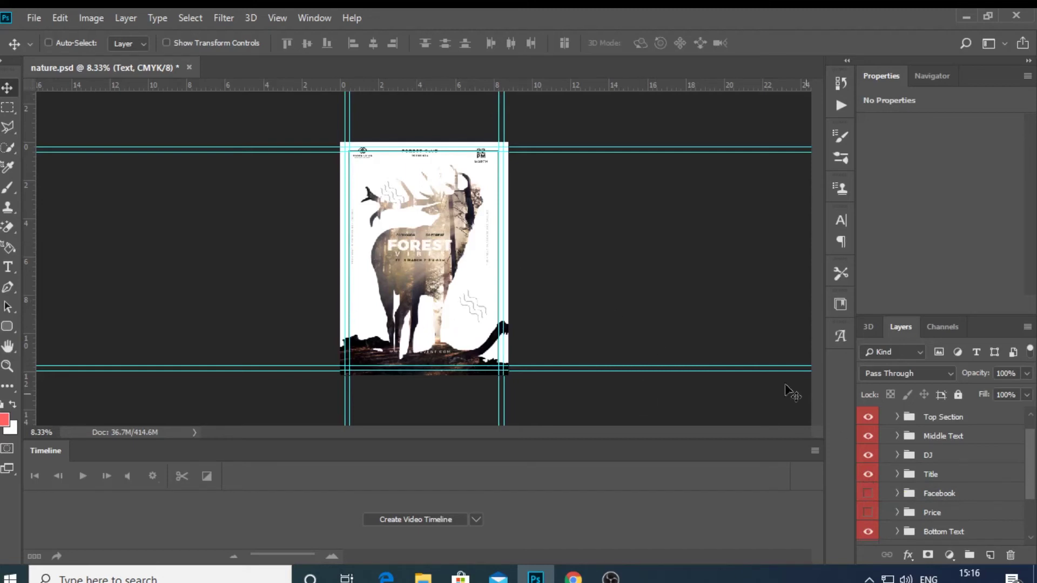
- Hide the Middle Text and Top Section groups, keep Title visible, and expand the Title group
mouse_move(413, 247)
mouse_down()
mouse_move(415, 292)
mouse_move(413, 262)
mouse_up()
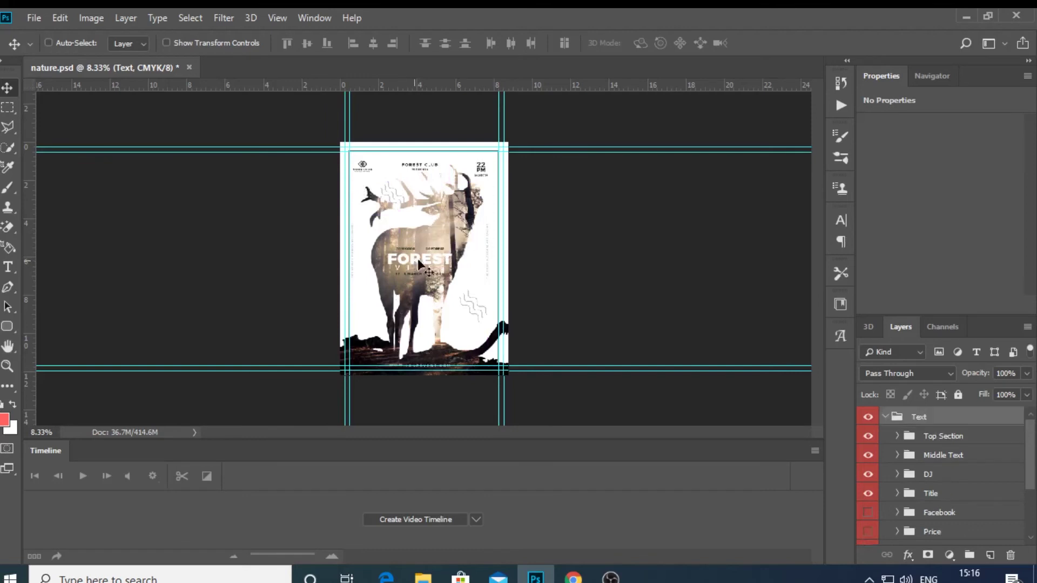
click(867, 492)
click(868, 457)
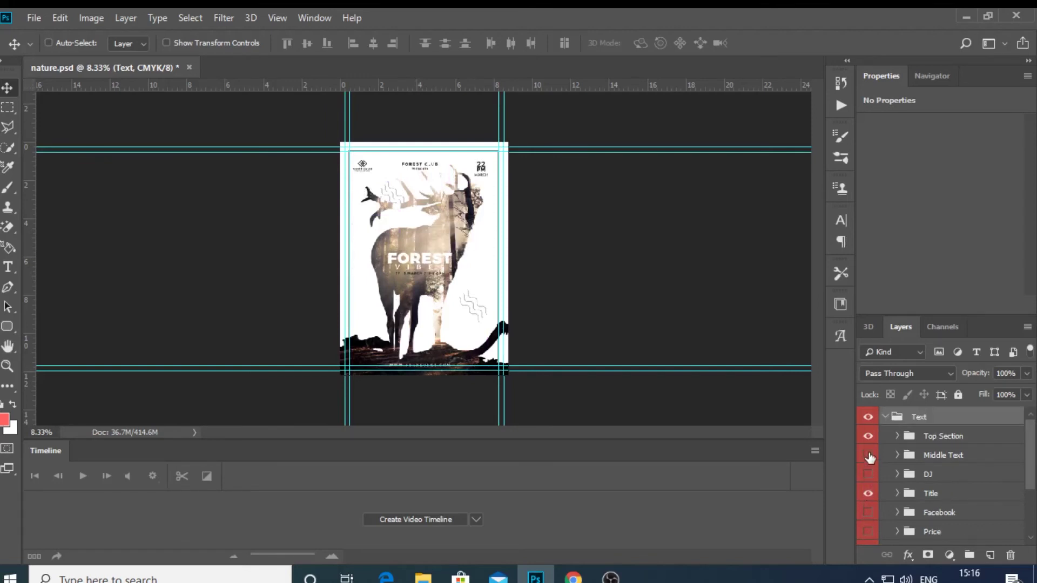
click(868, 441)
click(926, 492)
click(897, 493)
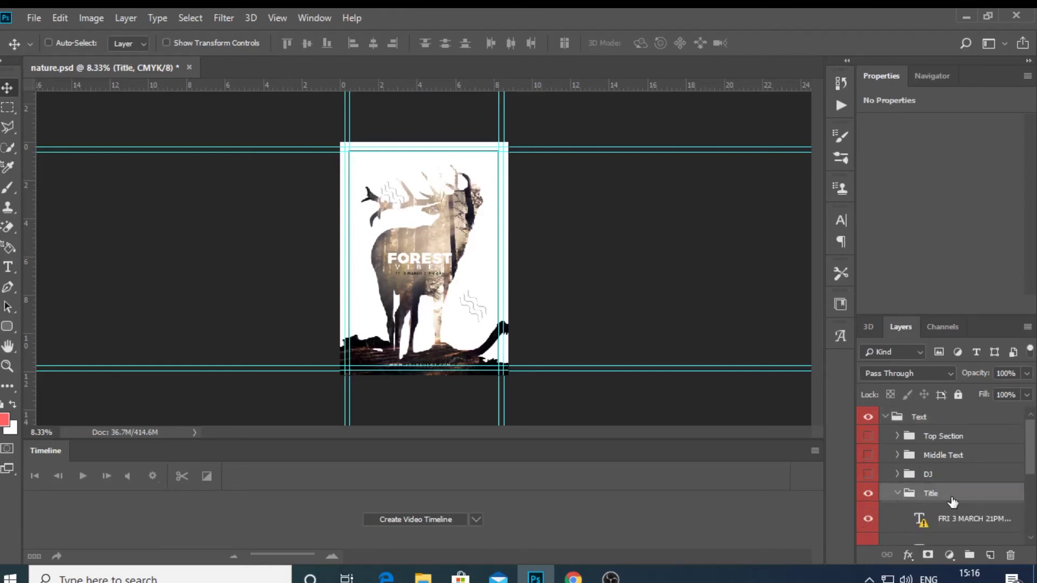
scroll(950, 513, down, 1)
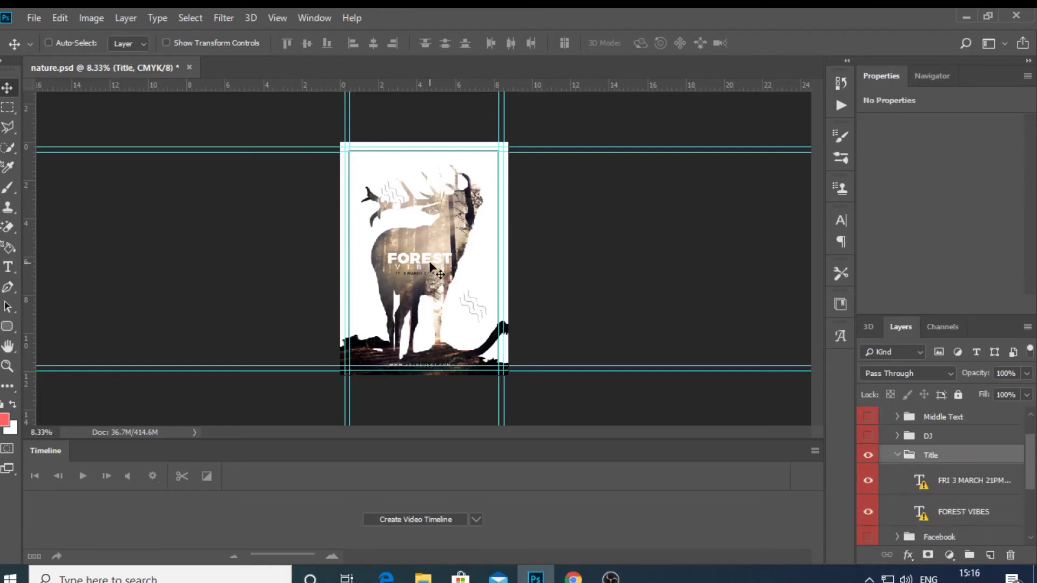
- Drag the title block up so the FRI 3 MARCH date line sits near the flyer's top
mouse_move(418, 267)
mouse_down()
mouse_move(424, 331)
mouse_move(415, 146)
mouse_up()
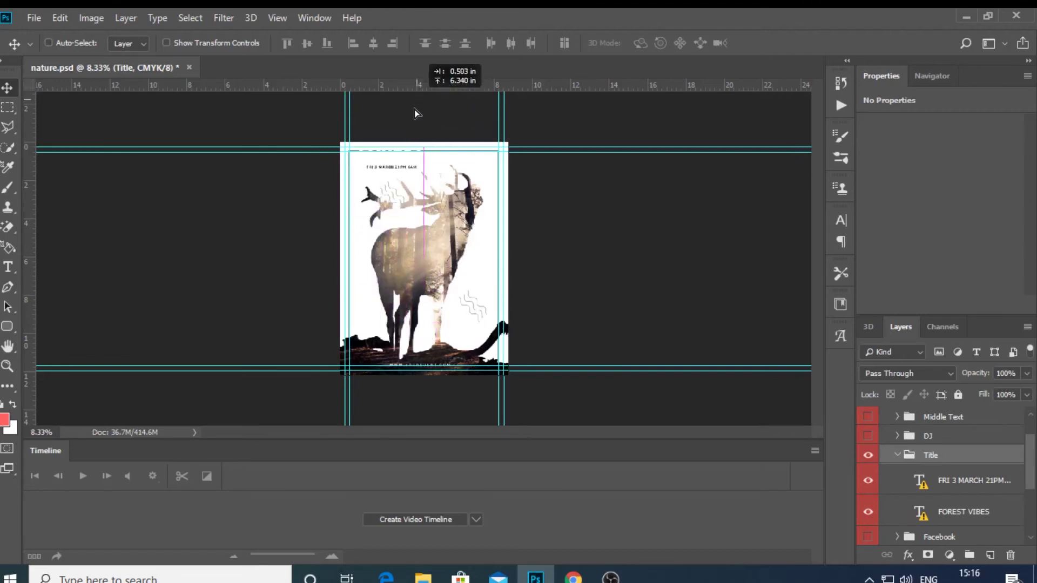
mouse_move(414, 146)
mouse_down()
mouse_move(401, 173)
mouse_move(397, 154)
mouse_up()
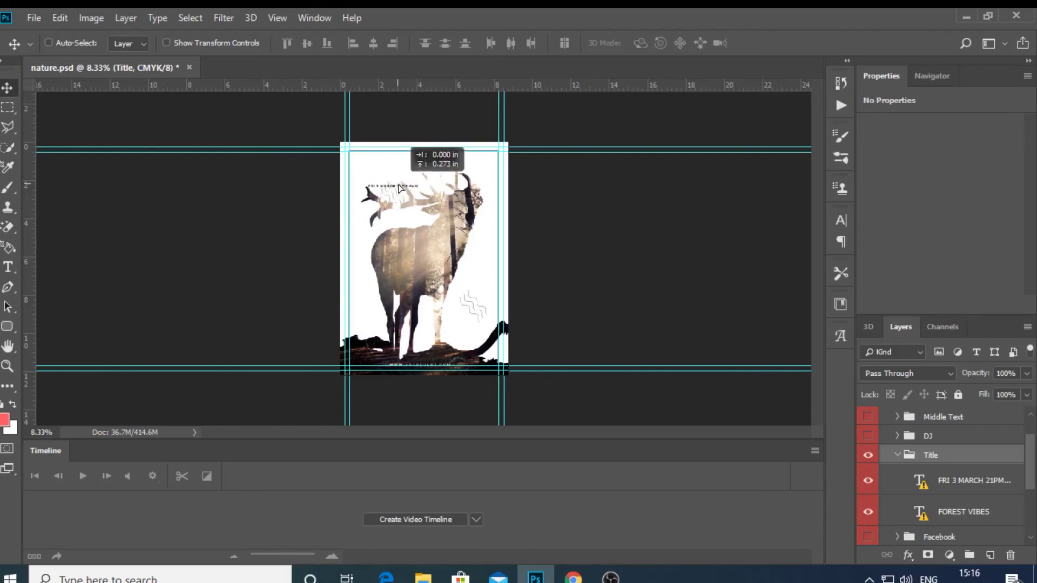
scroll(969, 492, down, 1)
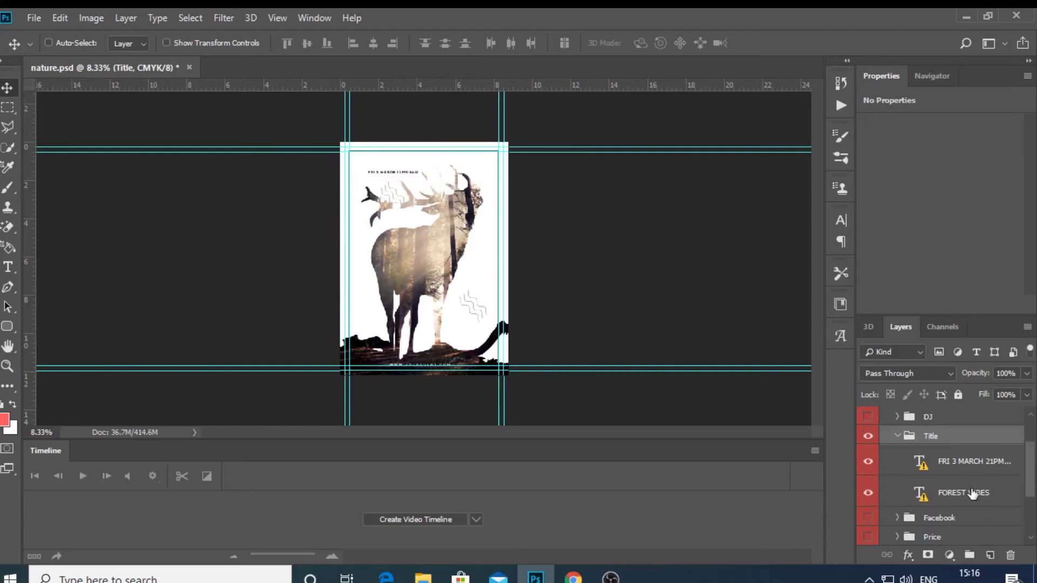
- Inspect the FOREST VIBES and FRI 3 MARCH text layers' properties, then select the Title group
click(979, 500)
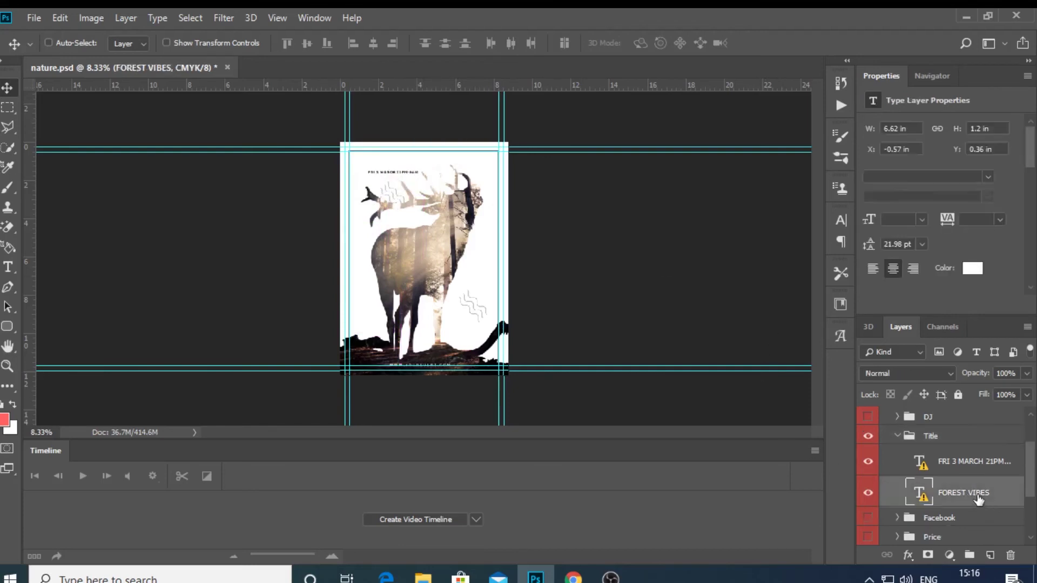
click(968, 472)
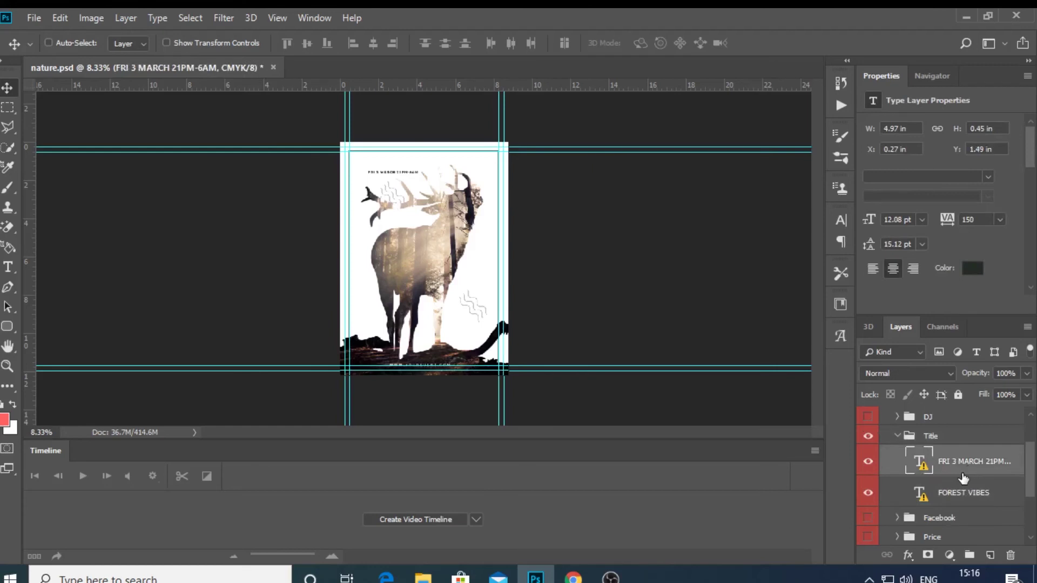
scroll(964, 478, down, 1)
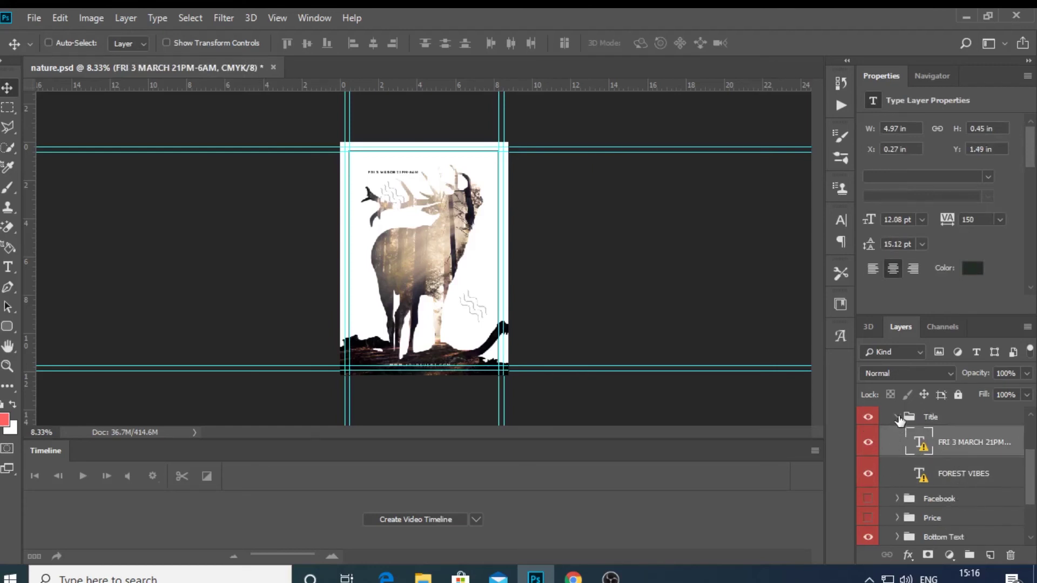
scroll(900, 420, up, 1)
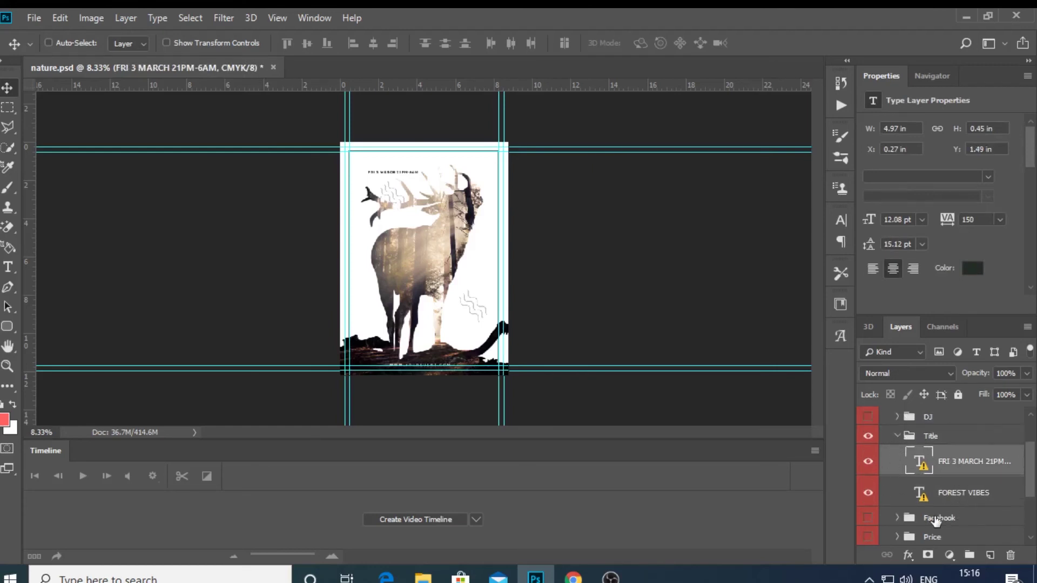
click(892, 437)
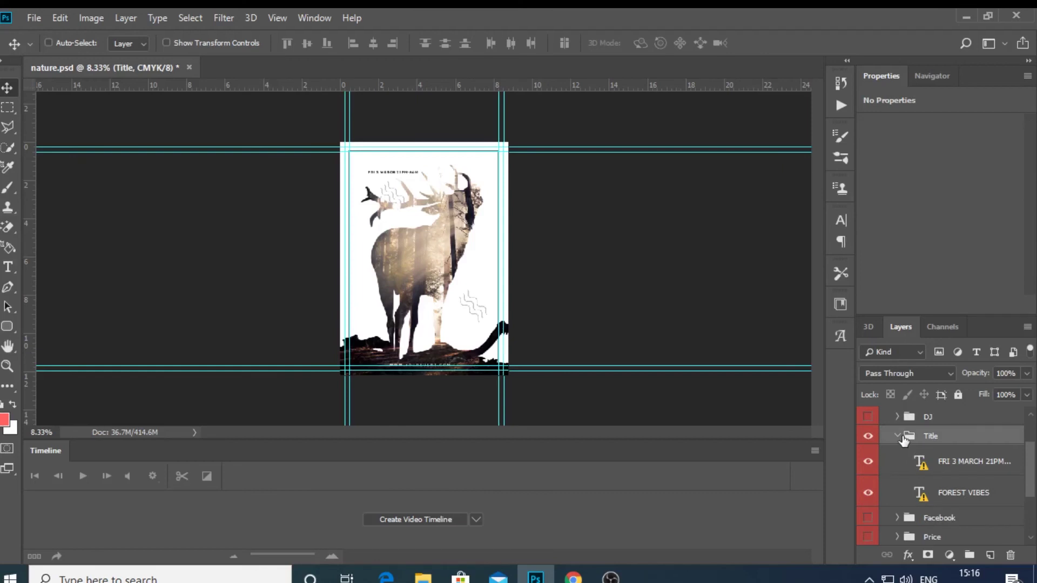
- Collapse and hide the Title group, removing the title from the flyer
click(898, 437)
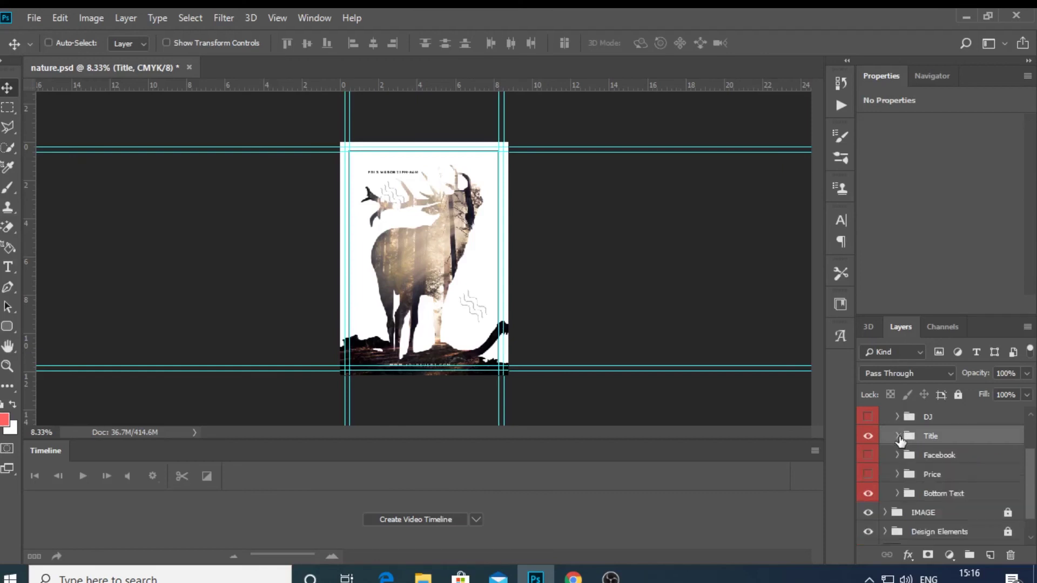
click(867, 436)
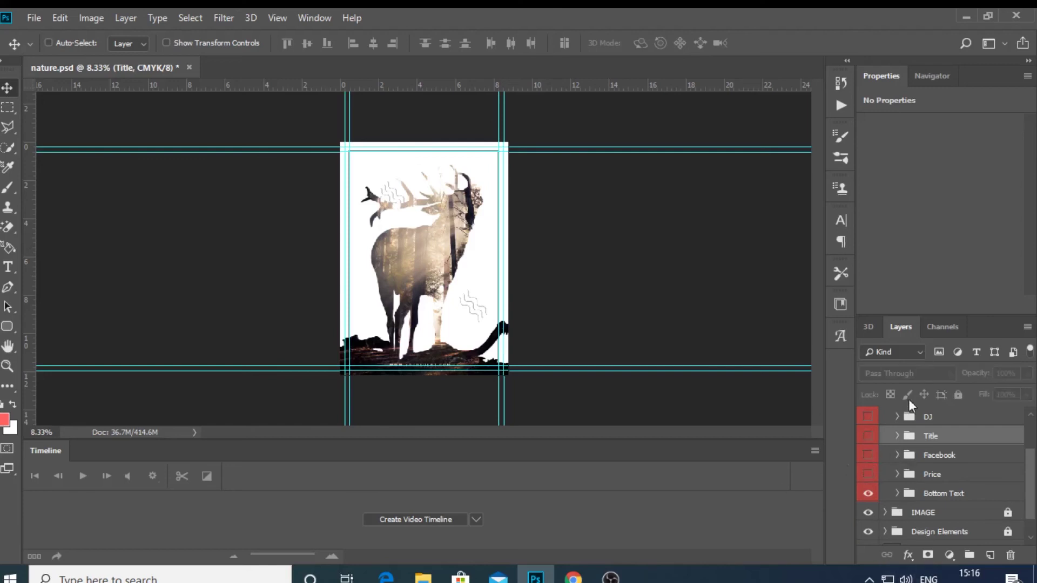
scroll(944, 491, up, 1)
scroll(944, 491, up, 1)
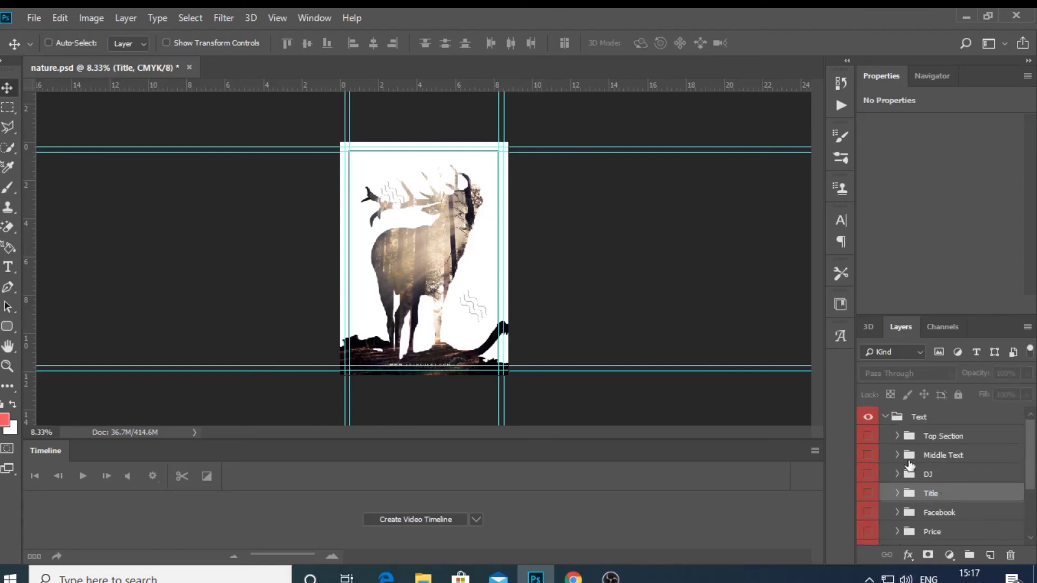
- Hide the Bottom Text group's website text, leaving only the deer artwork
click(886, 416)
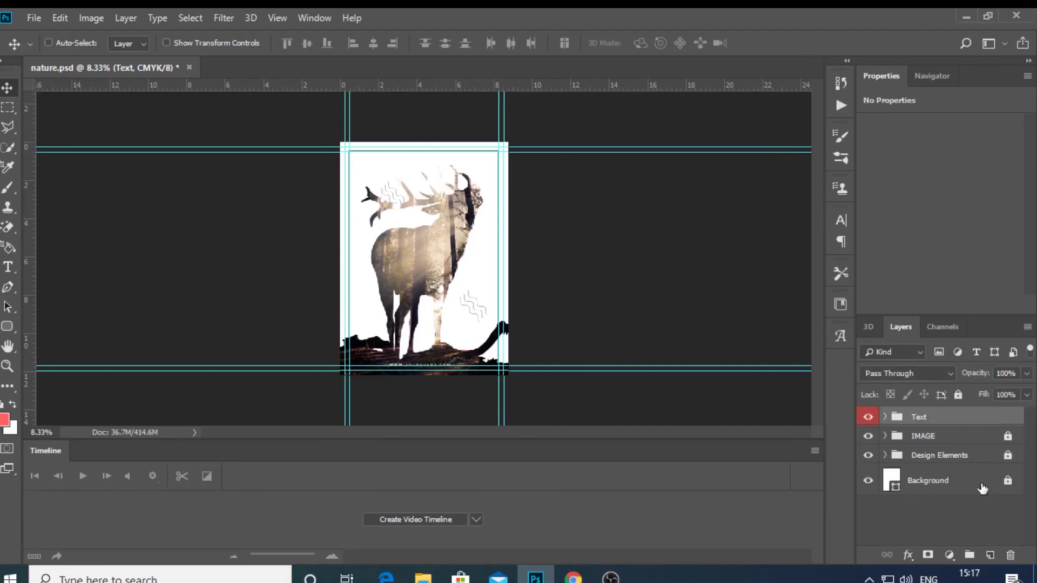
click(884, 416)
scroll(930, 488, down, 1)
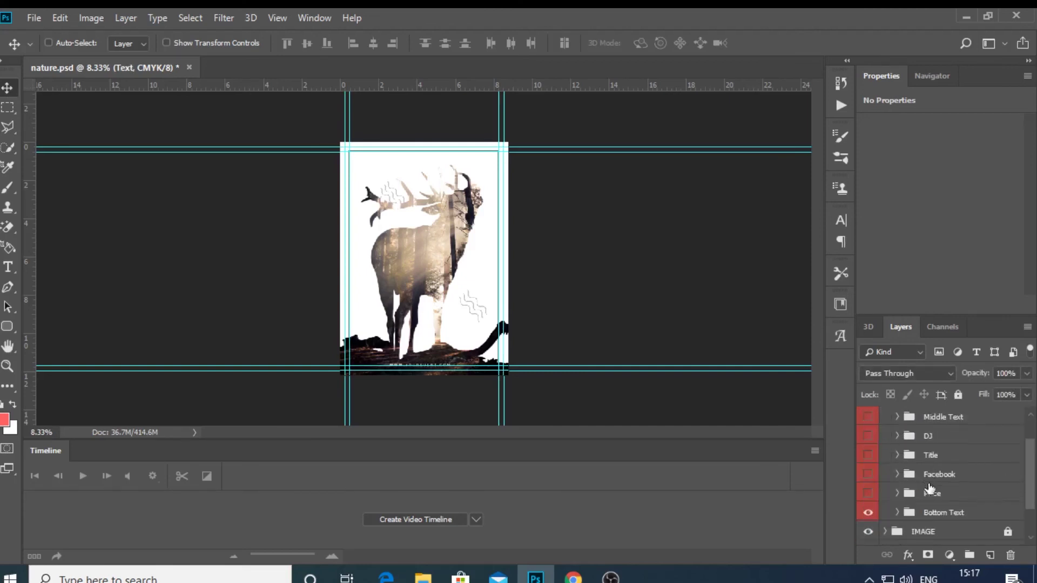
click(868, 512)
scroll(896, 428, down, 1)
scroll(903, 456, up, 1)
scroll(896, 419, up, 1)
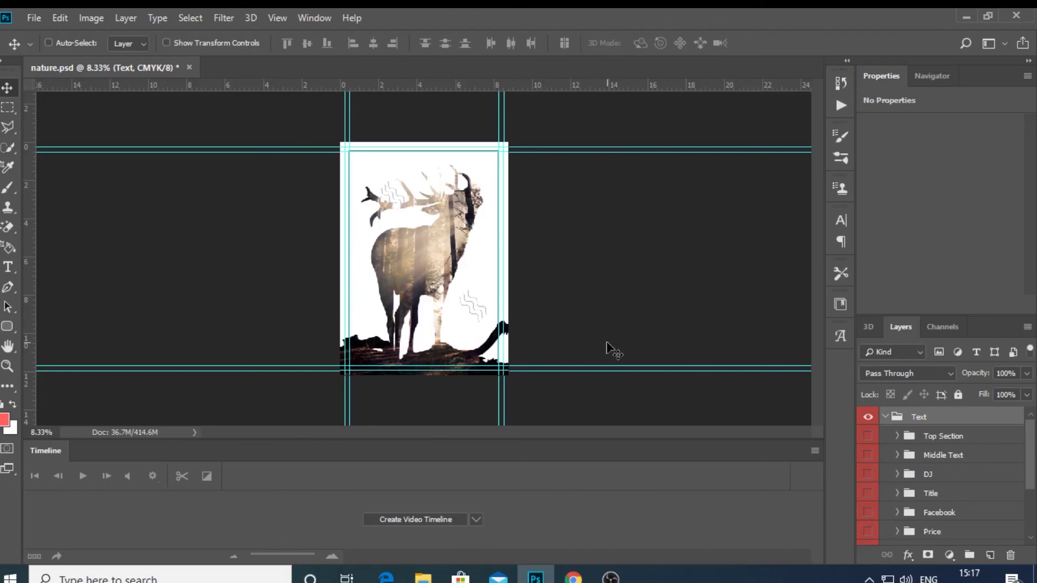
click(885, 417)
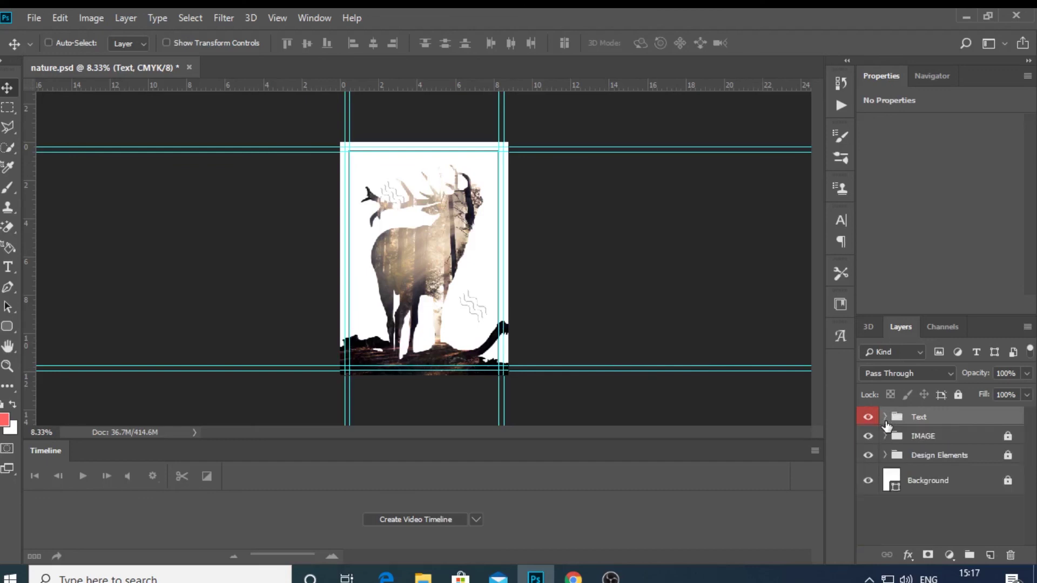